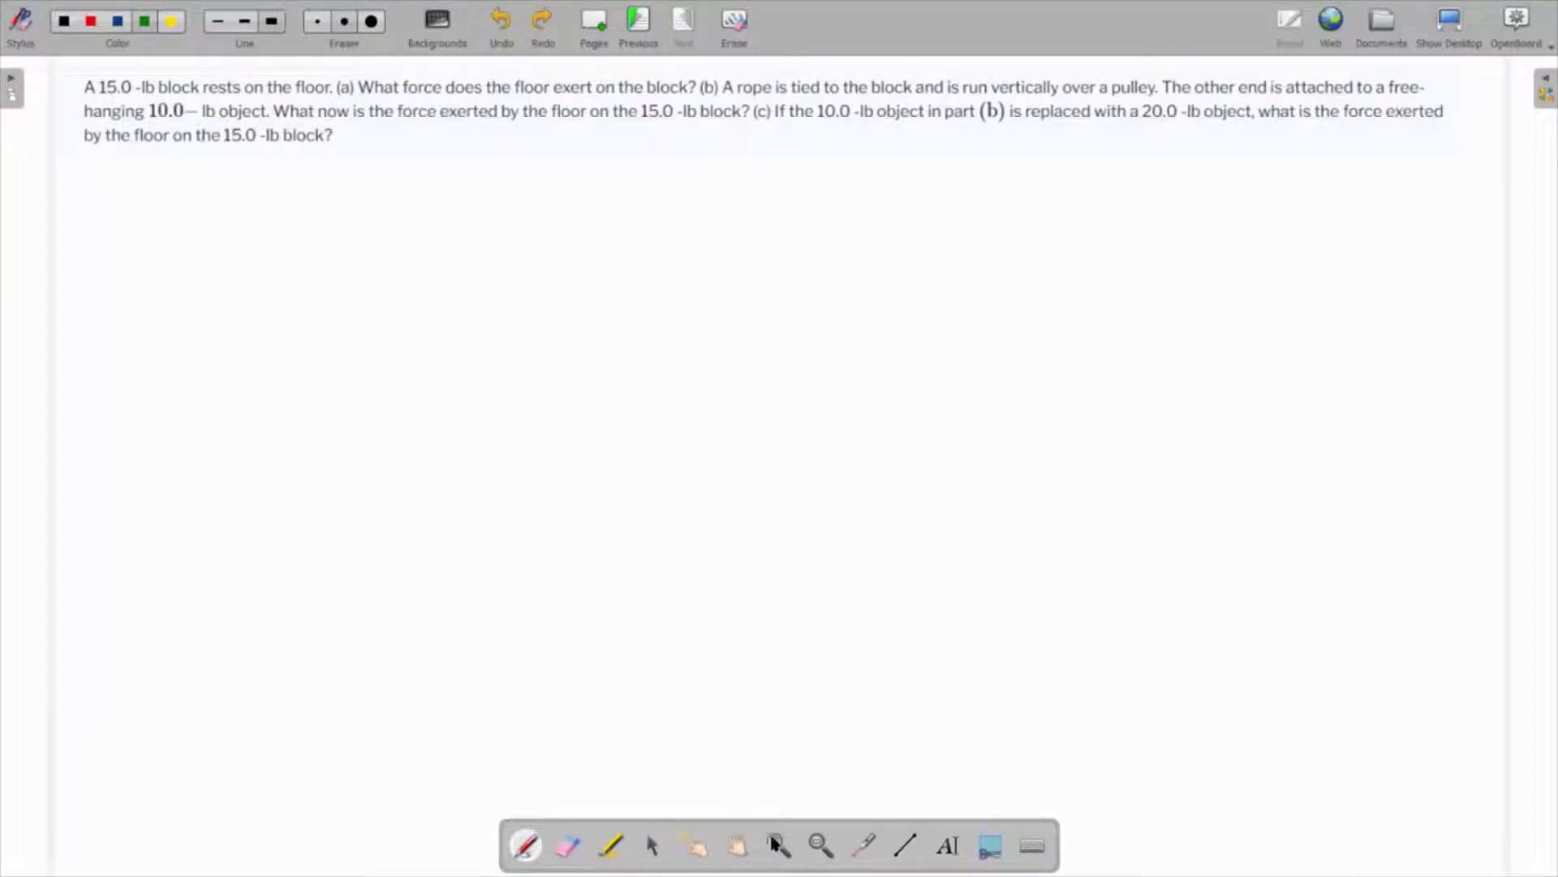
Step: In blue pen, draw a circled (a), a floor line and a block resting on it
{"action": "left_click", "coordinate": [864, 845]}
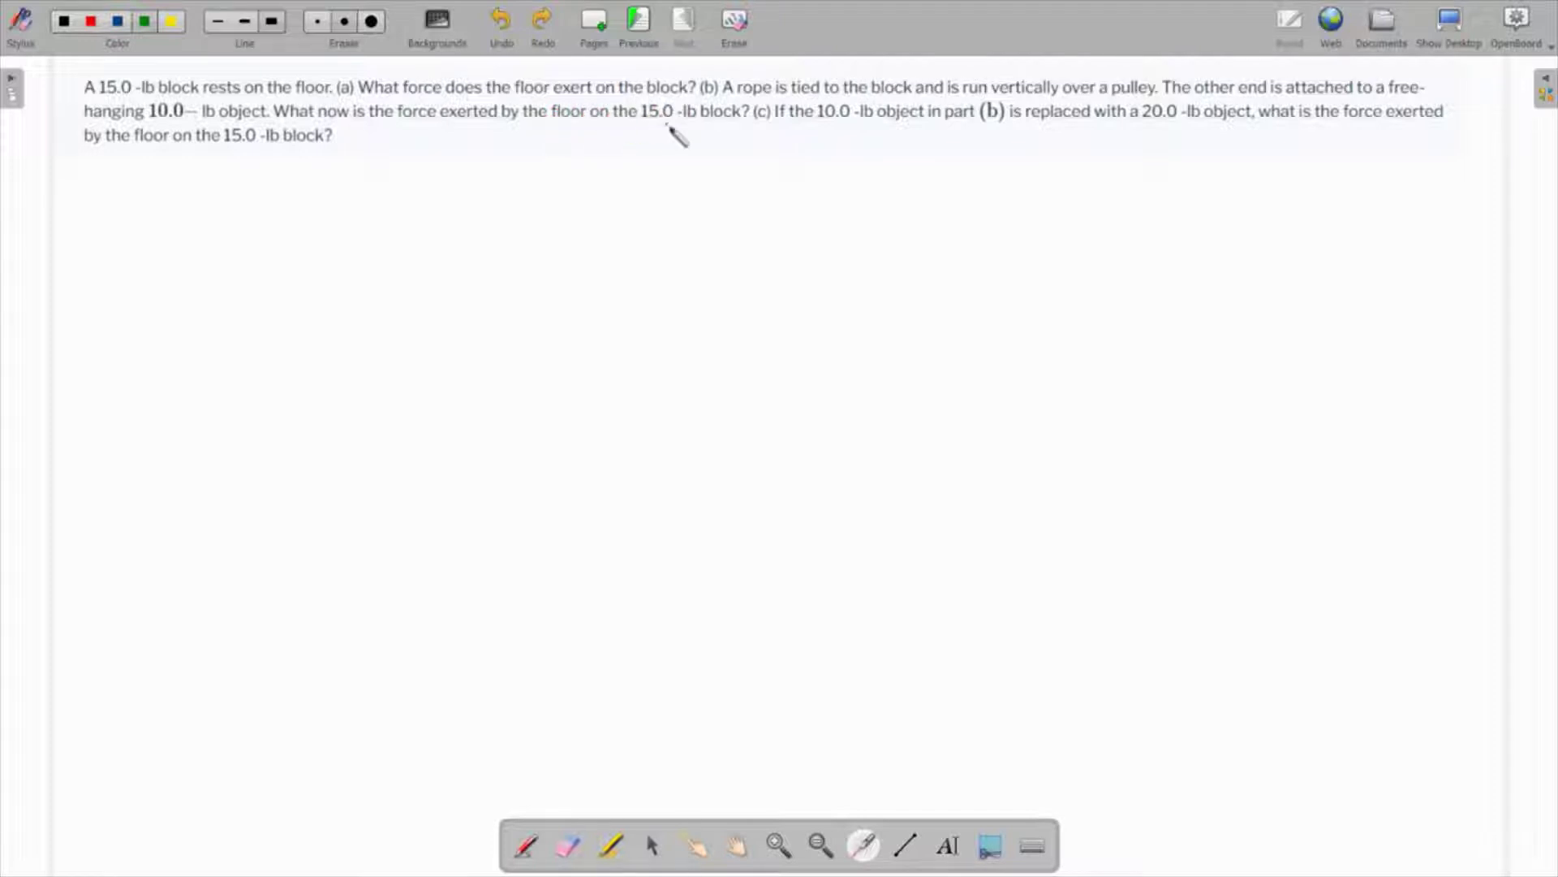
{"action": "left_click", "coordinate": [119, 23]}
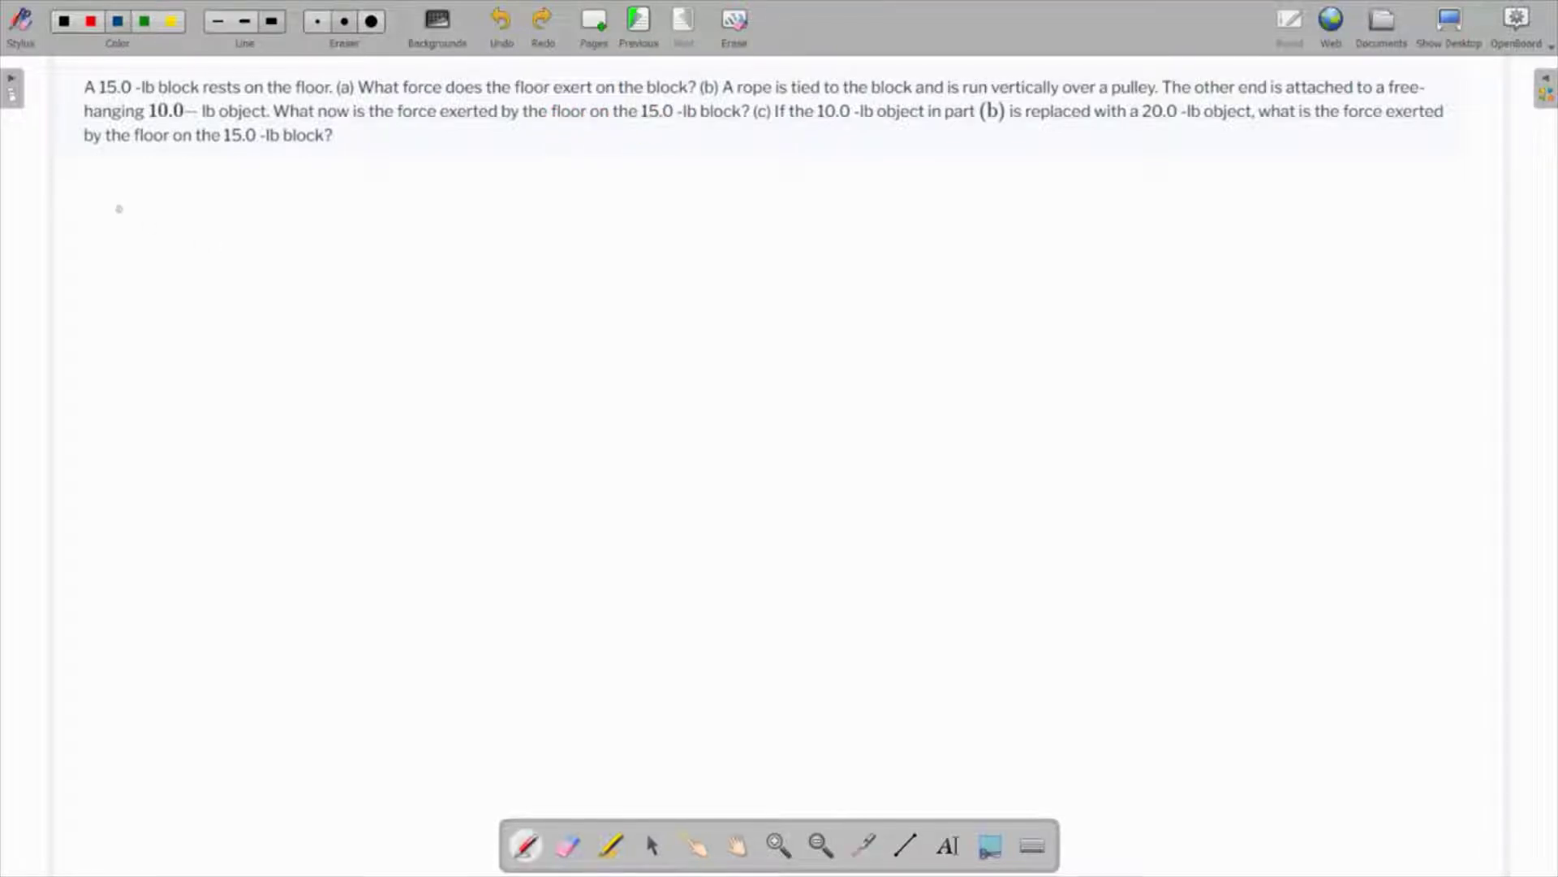
{"action": "mouse_move", "coordinate": [115, 209]}
{"action": "left_mouse_down"}
{"action": "mouse_move", "coordinate": [130, 217]}
{"action": "mouse_move", "coordinate": [113, 187]}
{"action": "left_mouse_up"}
{"action": "left_click_drag", "start_coordinate": [196, 256], "coordinate": [448, 265]}
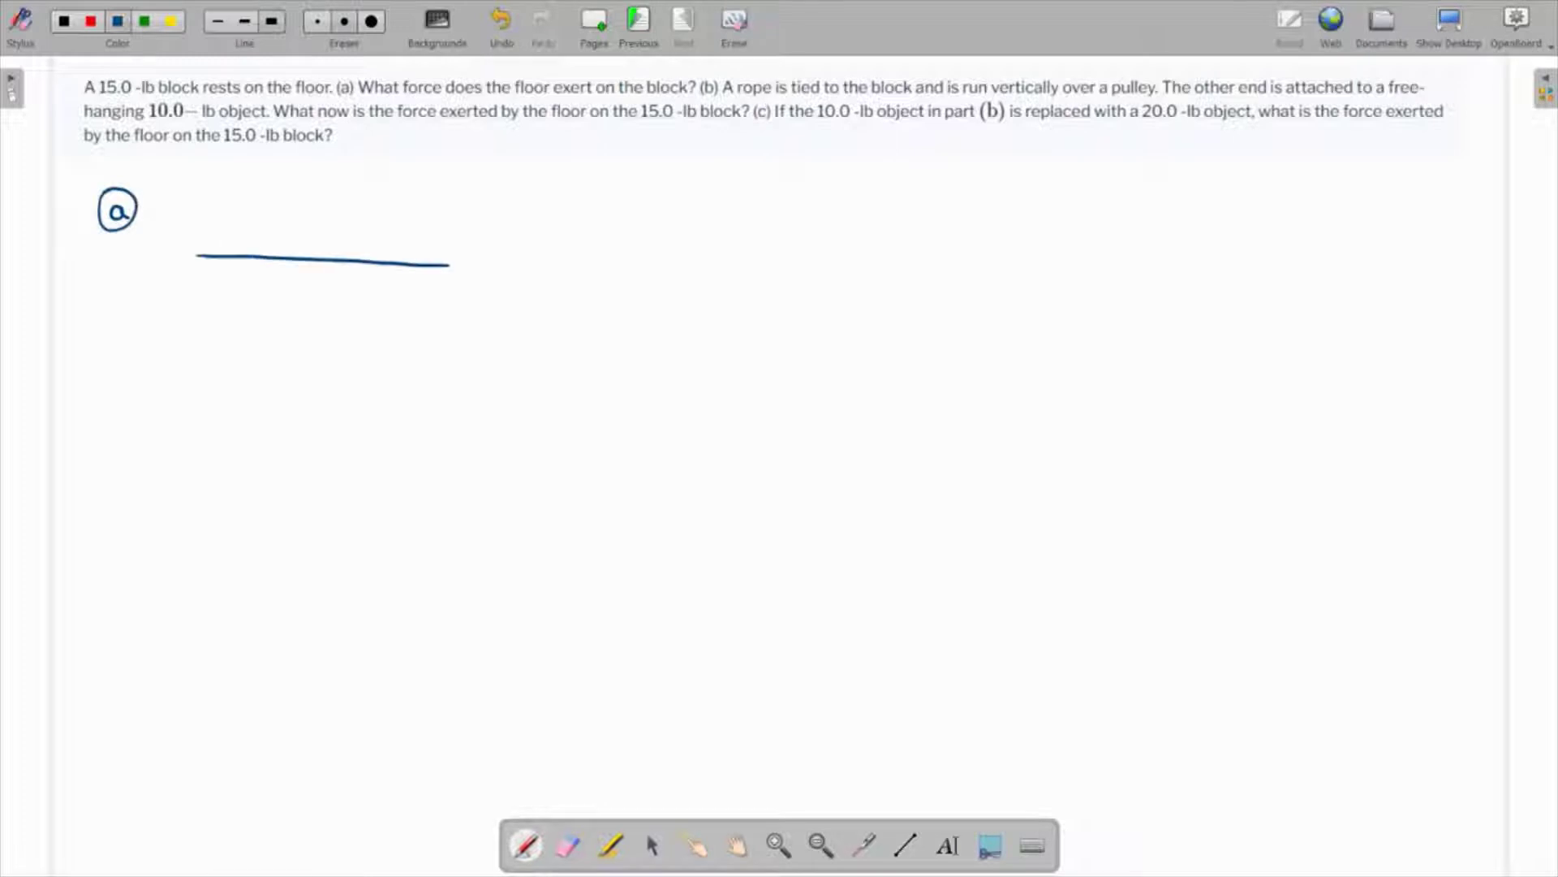
{"action": "left_click_drag", "start_coordinate": [260, 210], "coordinate": [261, 249]}
{"action": "mouse_move", "coordinate": [256, 203]}
{"action": "left_mouse_down"}
{"action": "mouse_move", "coordinate": [292, 204]}
{"action": "mouse_move", "coordinate": [377, 254]}
{"action": "left_mouse_up"}
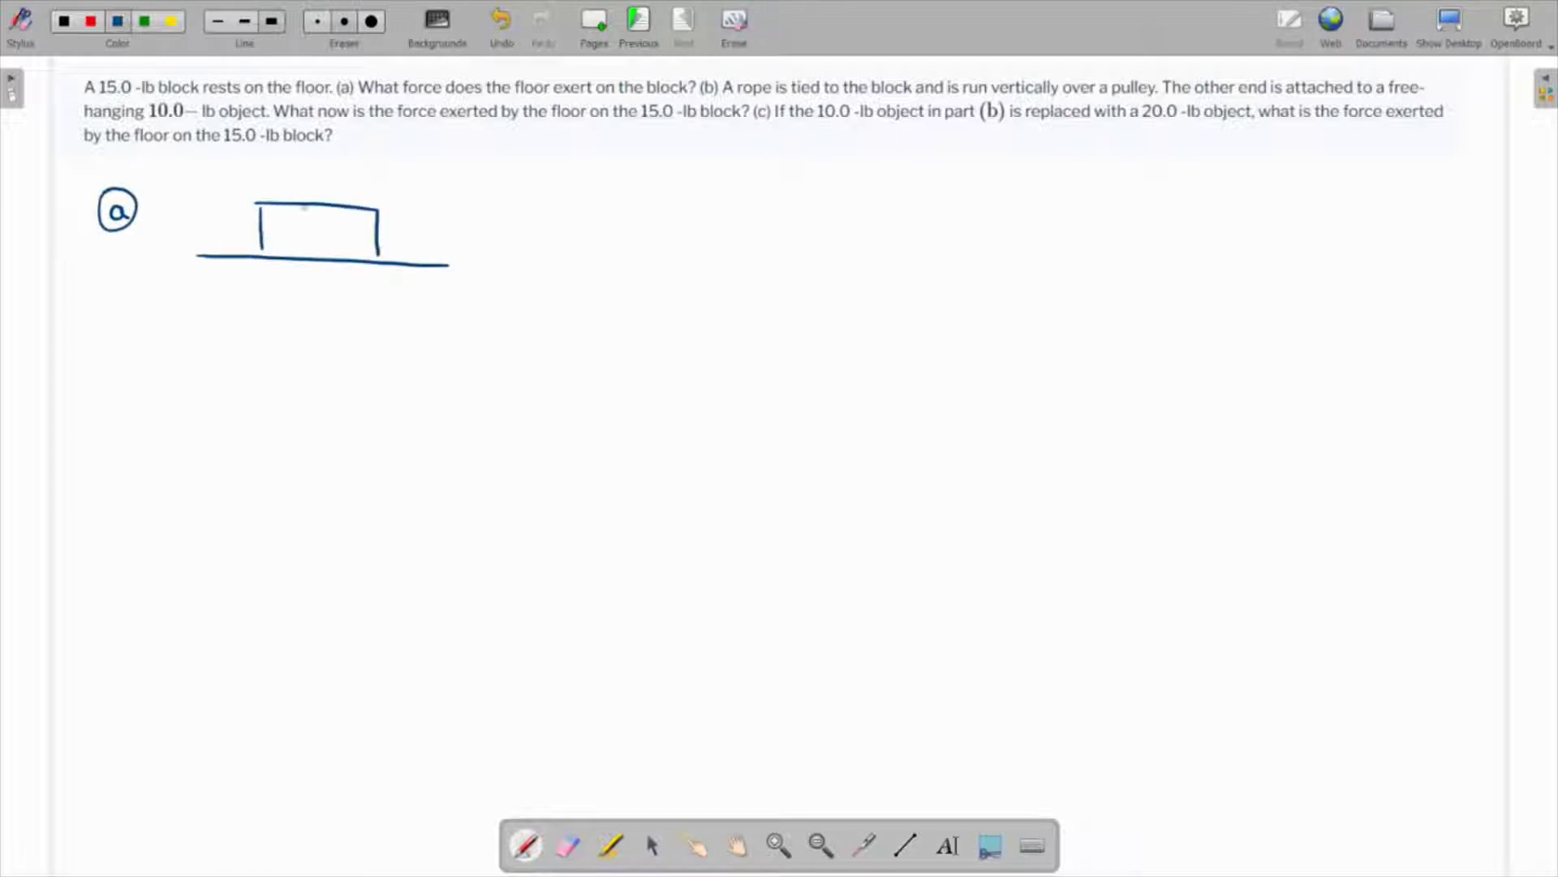
Step: Label the block 15 lb and add red W (down) and N (up) force arrows
{"action": "left_click_drag", "start_coordinate": [283, 216], "coordinate": [283, 241]}
{"action": "mouse_move", "coordinate": [305, 216]}
{"action": "left_mouse_down"}
{"action": "mouse_move", "coordinate": [297, 238]}
{"action": "mouse_move", "coordinate": [331, 218]}
{"action": "mouse_move", "coordinate": [334, 237]}
{"action": "left_mouse_up"}
{"action": "left_click_drag", "start_coordinate": [340, 216], "coordinate": [351, 233]}
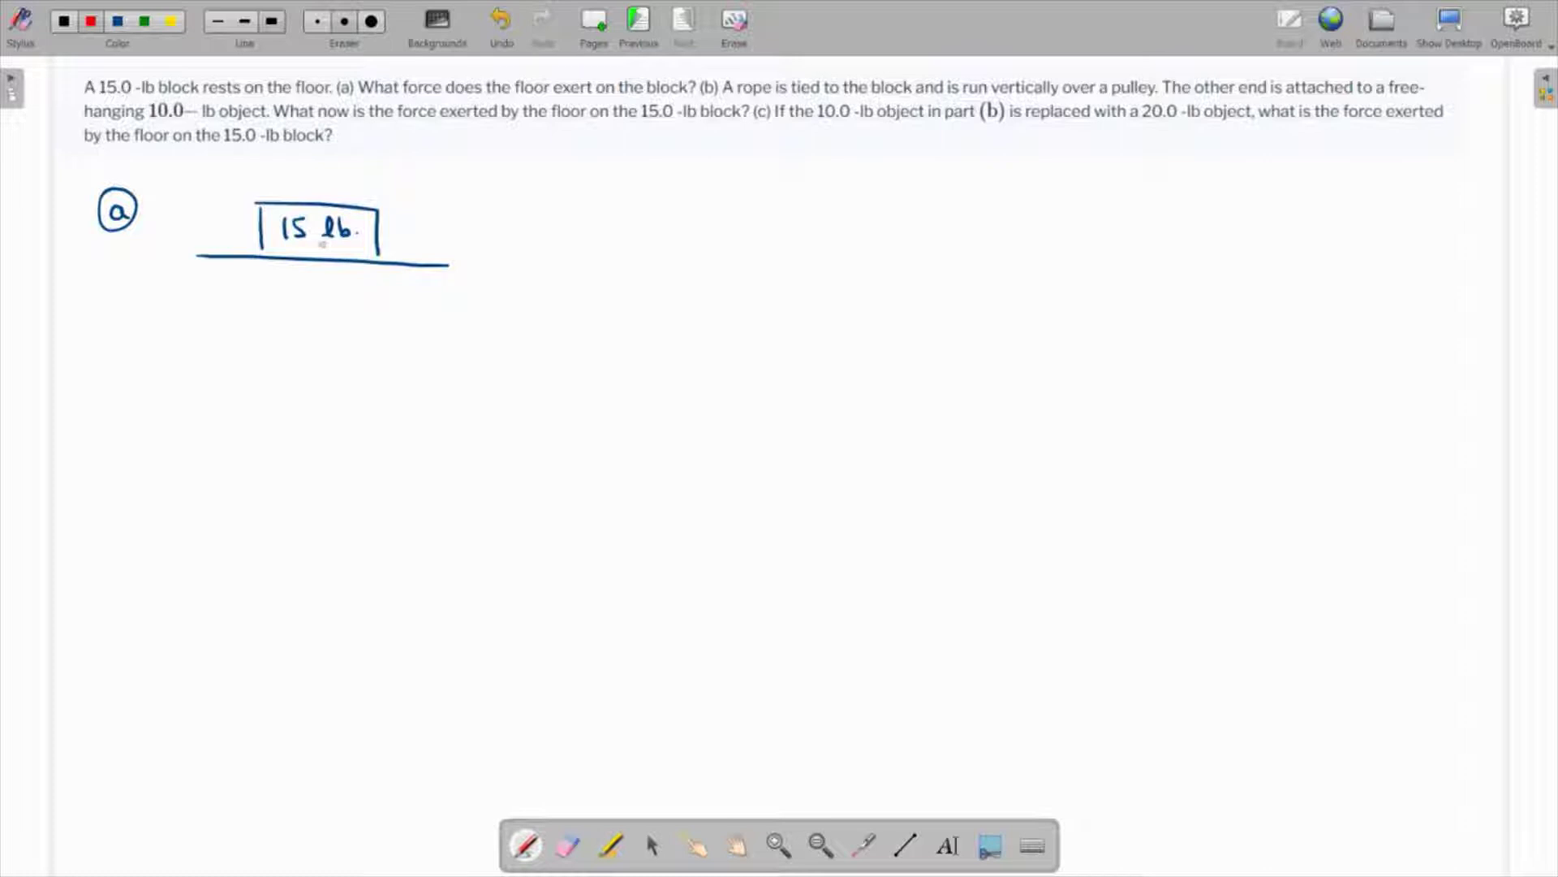
{"action": "left_click_drag", "start_coordinate": [323, 244], "coordinate": [336, 311]}
{"action": "mouse_move", "coordinate": [327, 212]}
{"action": "left_mouse_down"}
{"action": "mouse_move", "coordinate": [325, 154]}
{"action": "mouse_move", "coordinate": [352, 157]}
{"action": "left_mouse_up"}
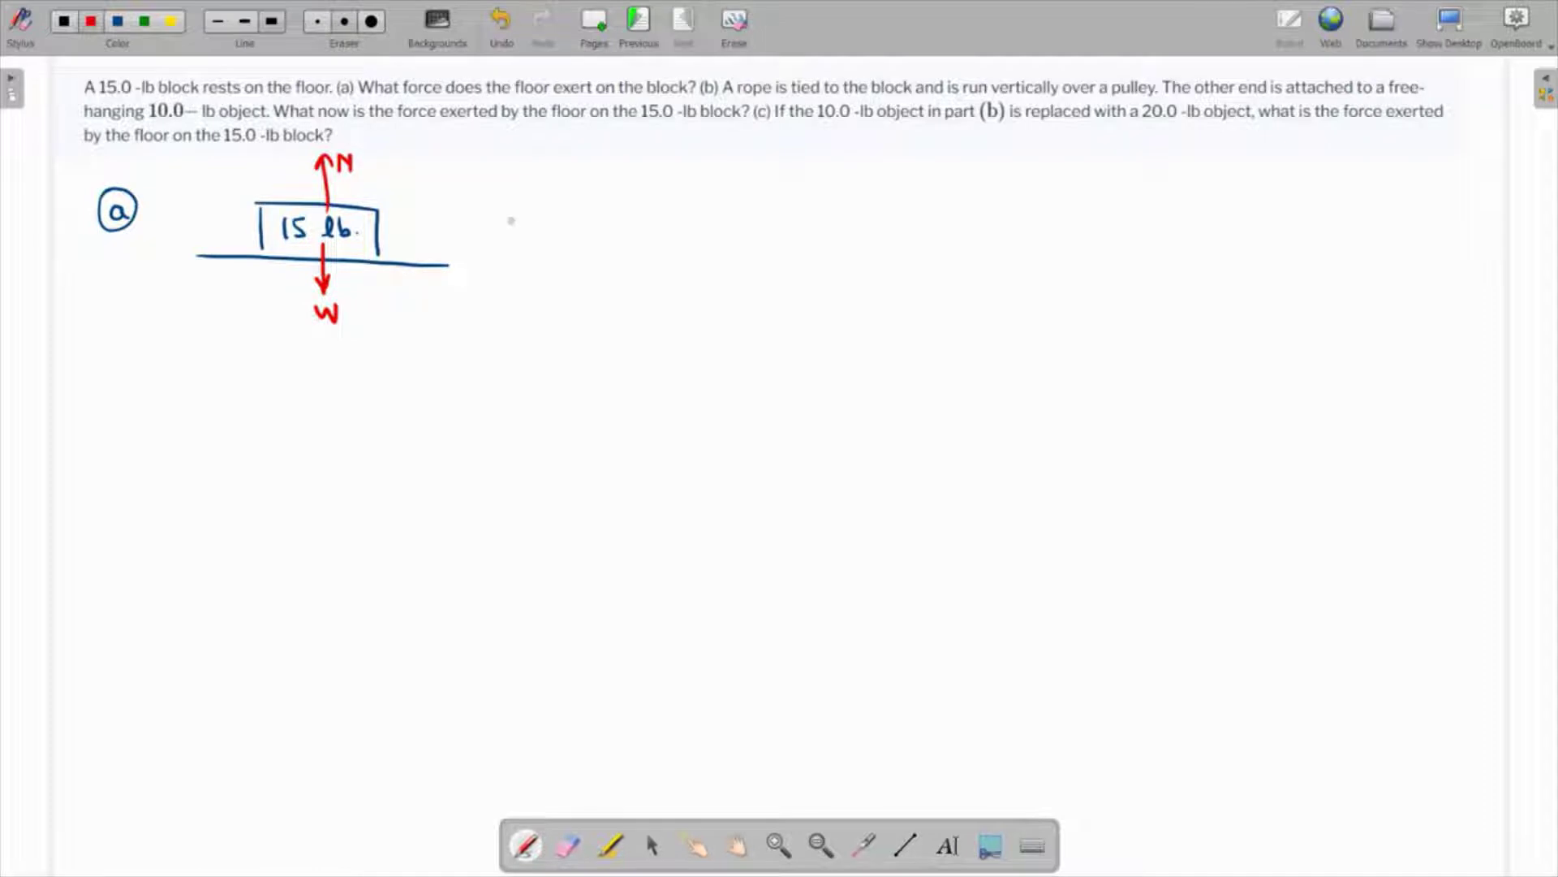
Step: Write N = W, then = 15 lb, and box the answer N = 15 lb
{"action": "mouse_move", "coordinate": [526, 214]}
{"action": "left_mouse_down"}
{"action": "mouse_move", "coordinate": [542, 184]}
{"action": "mouse_move", "coordinate": [604, 203]}
{"action": "mouse_move", "coordinate": [623, 181]}
{"action": "left_mouse_up"}
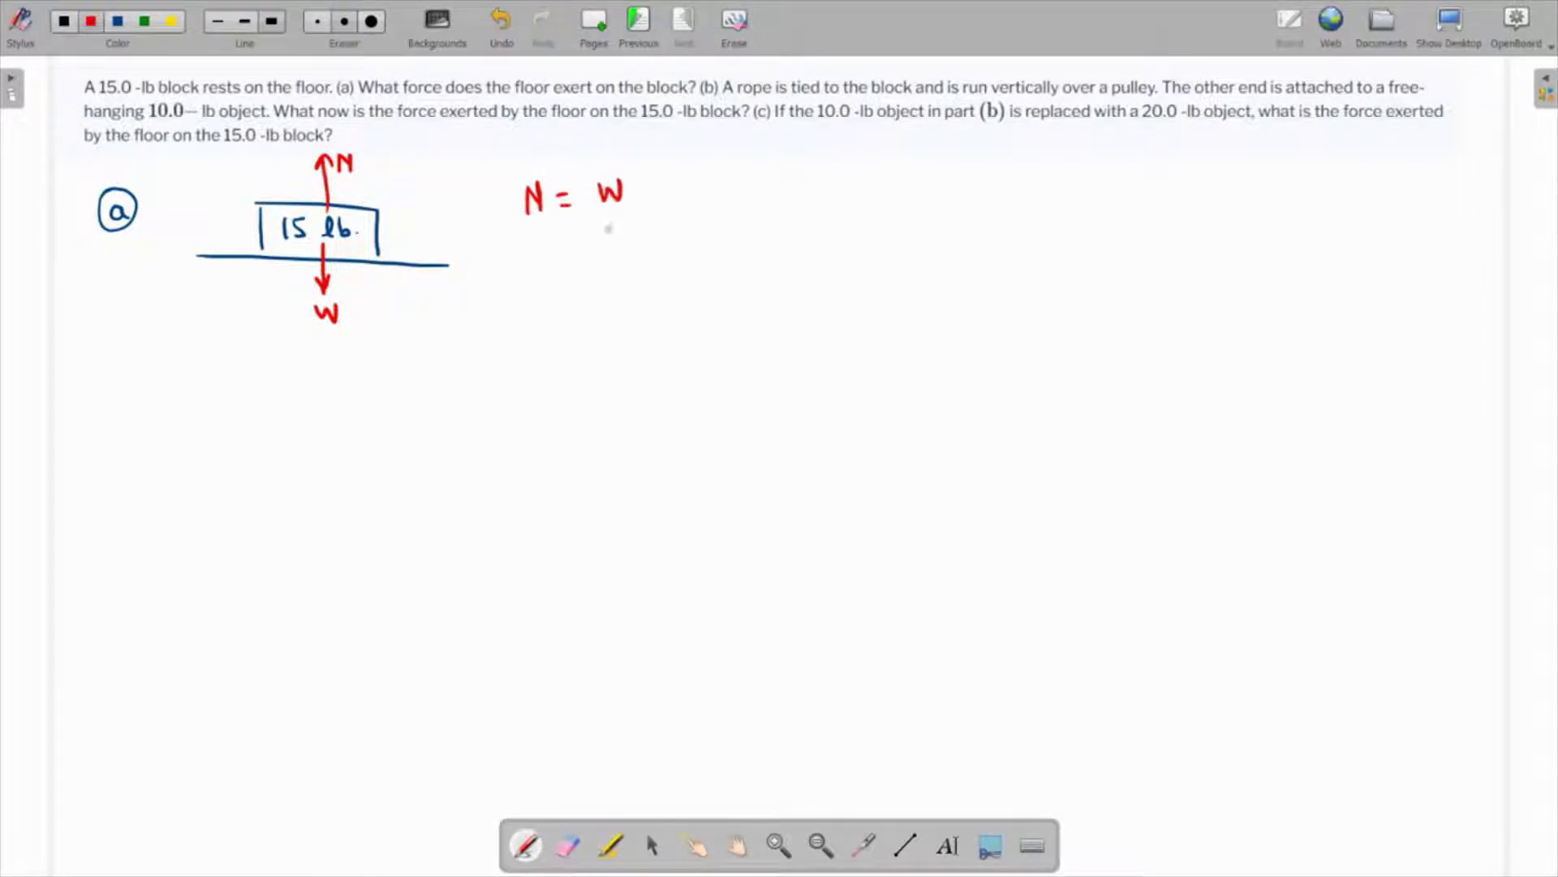
{"action": "left_click_drag", "start_coordinate": [569, 254], "coordinate": [581, 255]}
{"action": "mouse_move", "coordinate": [594, 240]}
{"action": "left_mouse_down"}
{"action": "mouse_move", "coordinate": [596, 260]}
{"action": "mouse_move", "coordinate": [607, 246]}
{"action": "mouse_move", "coordinate": [663, 254]}
{"action": "left_mouse_up"}
{"action": "left_click", "coordinate": [680, 252]}
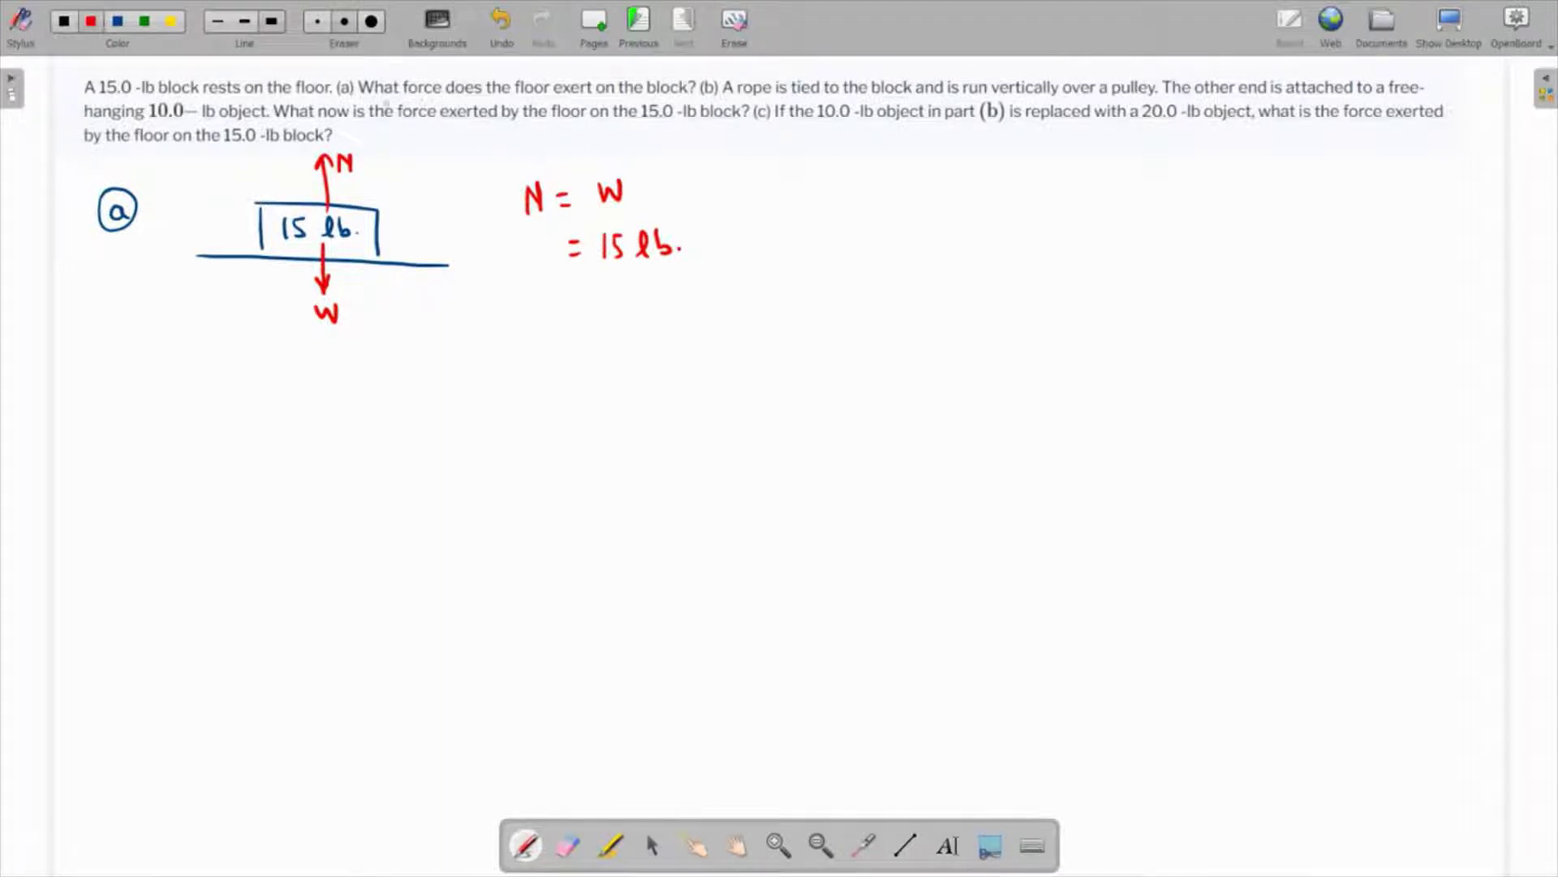
{"action": "mouse_move", "coordinate": [356, 149]}
{"action": "left_mouse_down"}
{"action": "mouse_move", "coordinate": [331, 149]}
{"action": "mouse_move", "coordinate": [357, 146]}
{"action": "left_mouse_up"}
{"action": "key", "text": "ctrl+z"}
{"action": "mouse_move", "coordinate": [520, 237]}
{"action": "left_mouse_down"}
{"action": "mouse_move", "coordinate": [502, 277]}
{"action": "mouse_move", "coordinate": [646, 220]}
{"action": "mouse_move", "coordinate": [689, 219]}
{"action": "mouse_move", "coordinate": [700, 260]}
{"action": "mouse_move", "coordinate": [483, 269]}
{"action": "left_mouse_up"}
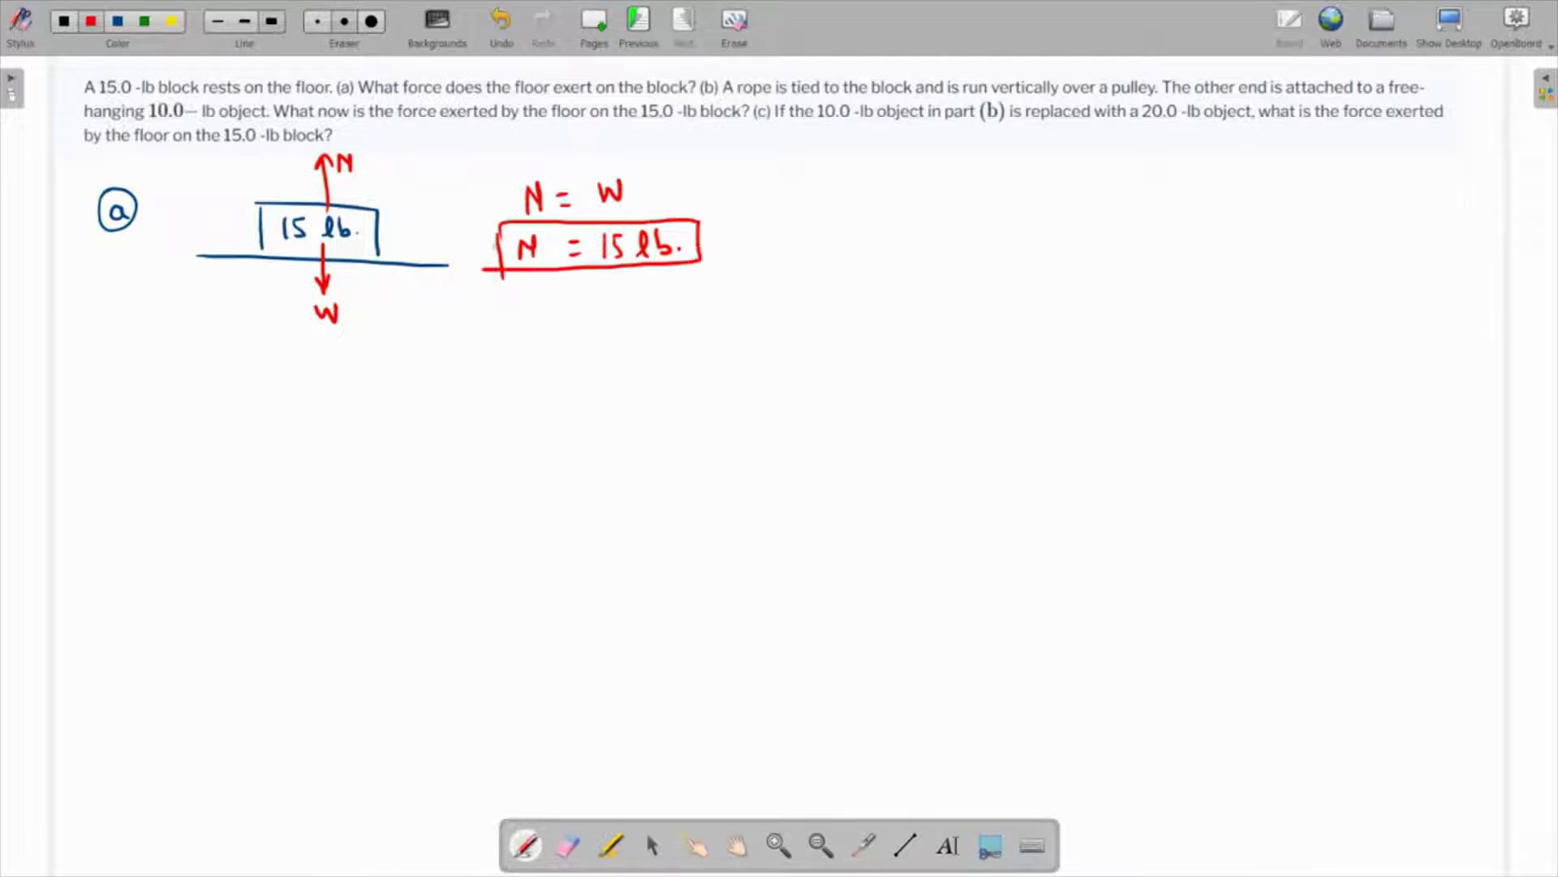
{"action": "left_click", "coordinate": [144, 21]}
{"action": "left_click", "coordinate": [864, 845]}
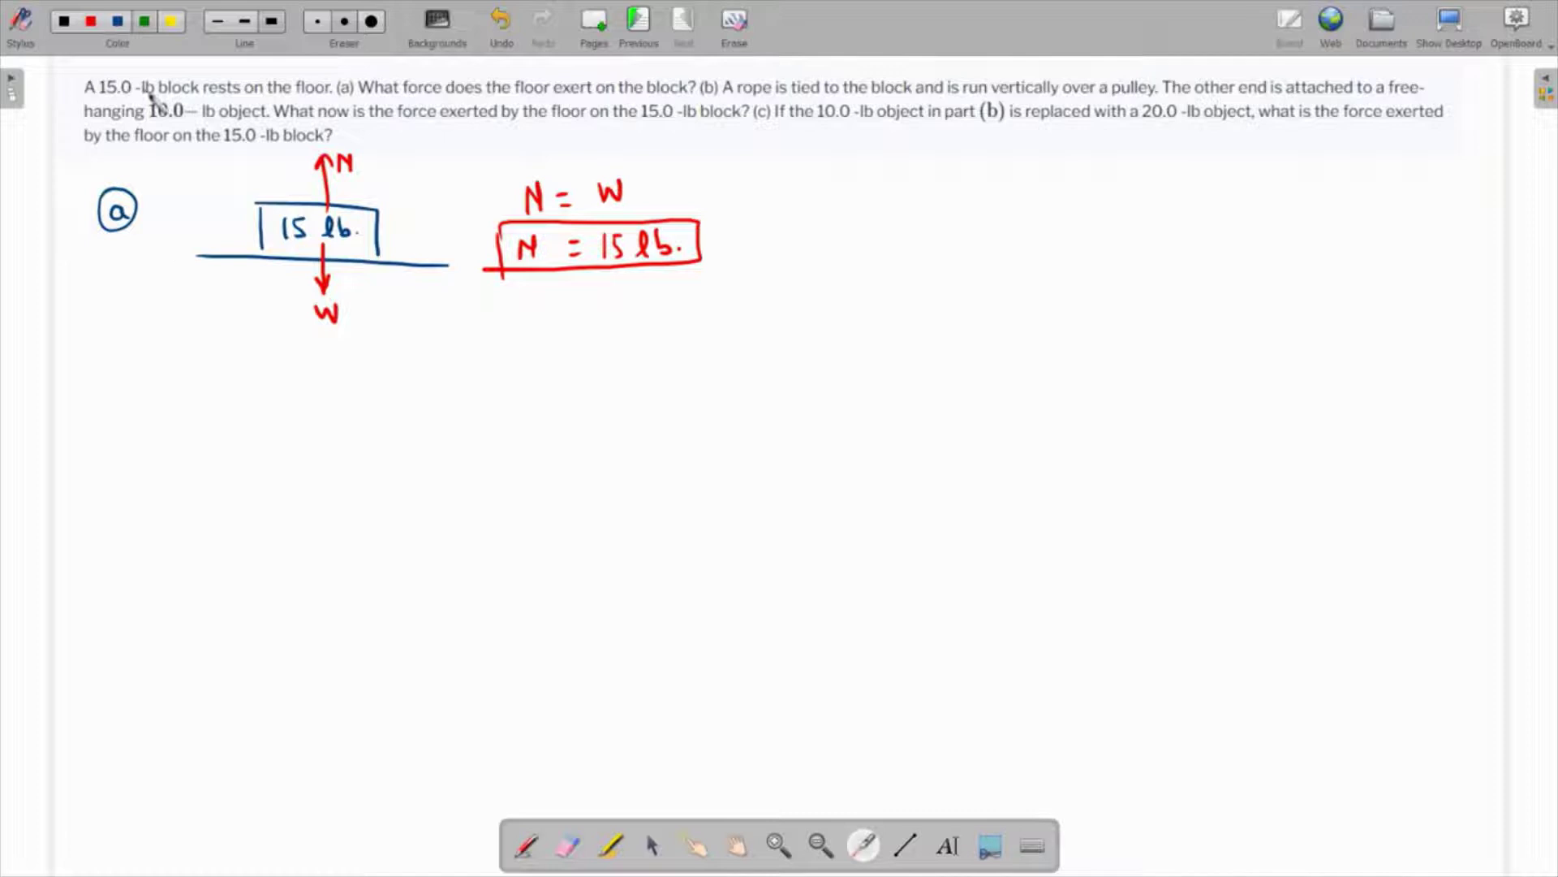
Step: In green pen, draw a circled (b), a floor line and the block
{"action": "left_click", "coordinate": [144, 22]}
{"action": "mouse_move", "coordinate": [116, 412]}
{"action": "left_mouse_down"}
{"action": "mouse_move", "coordinate": [114, 457]}
{"action": "mouse_move", "coordinate": [123, 398]}
{"action": "left_mouse_up"}
{"action": "left_click_drag", "start_coordinate": [233, 493], "coordinate": [477, 489]}
{"action": "mouse_move", "coordinate": [301, 436]}
{"action": "left_mouse_down"}
{"action": "mouse_move", "coordinate": [309, 489]}
{"action": "mouse_move", "coordinate": [395, 432]}
{"action": "mouse_move", "coordinate": [401, 490]}
{"action": "mouse_move", "coordinate": [475, 449]}
{"action": "mouse_move", "coordinate": [532, 447]}
{"action": "mouse_move", "coordinate": [503, 501]}
{"action": "mouse_move", "coordinate": [487, 458]}
{"action": "mouse_move", "coordinate": [530, 617]}
{"action": "left_mouse_up"}
Step: Draw the pulley and rope to a hanging 10lb box with W down and T up arrows
{"action": "key", "text": "ctrl+z"}
{"action": "key", "text": "ctrl+z"}
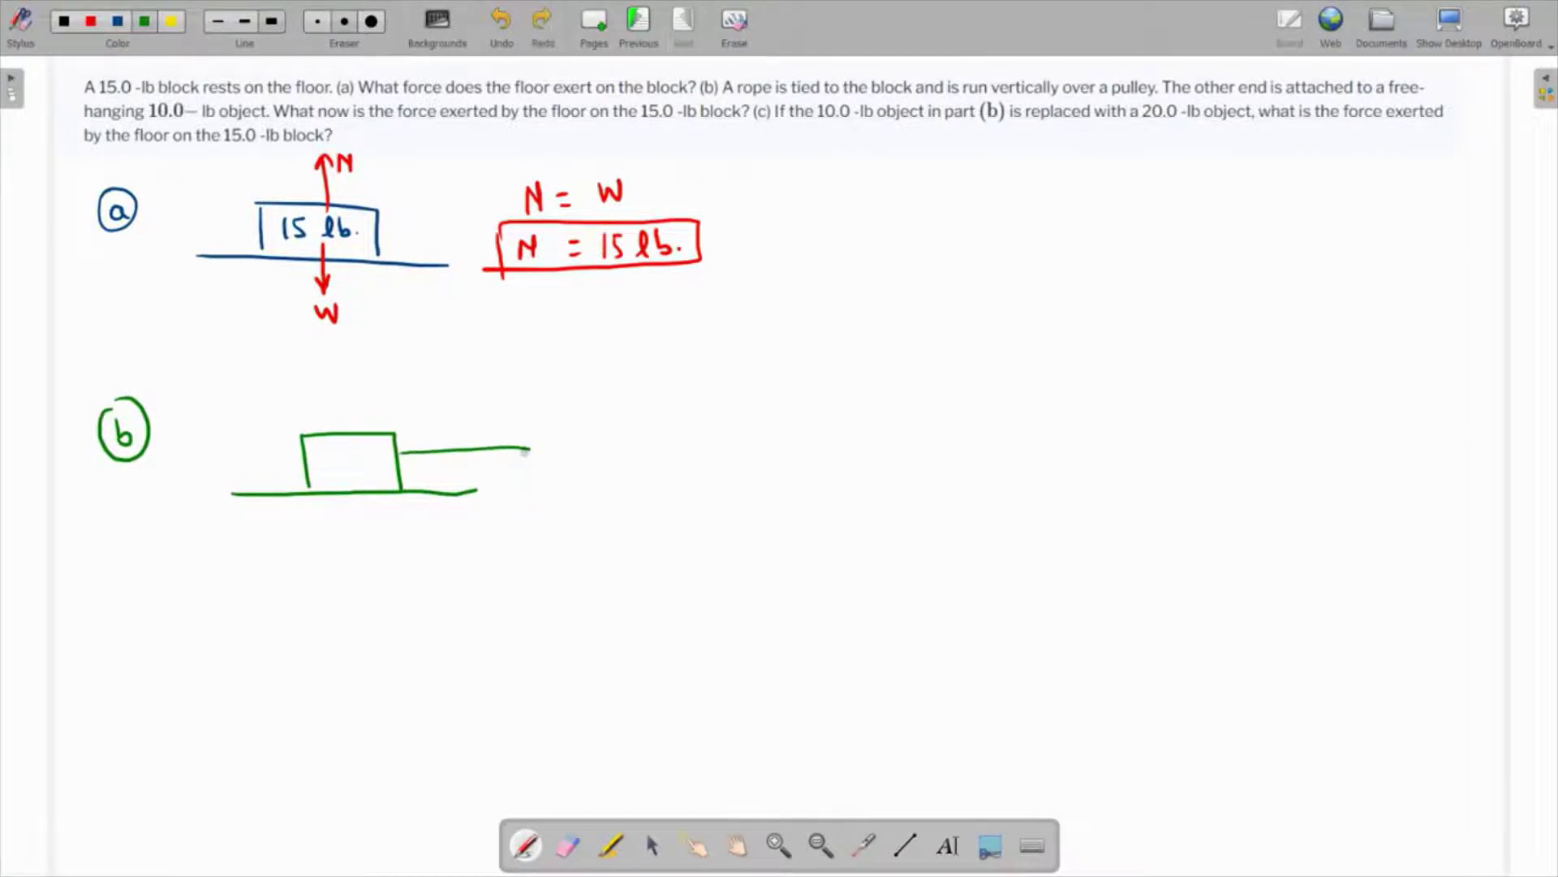
{"action": "mouse_move", "coordinate": [430, 451]}
{"action": "left_mouse_down"}
{"action": "mouse_move", "coordinate": [531, 446]}
{"action": "mouse_move", "coordinate": [518, 504]}
{"action": "mouse_move", "coordinate": [485, 453]}
{"action": "mouse_move", "coordinate": [538, 516]}
{"action": "mouse_move", "coordinate": [539, 624]}
{"action": "mouse_move", "coordinate": [513, 679]}
{"action": "left_mouse_up"}
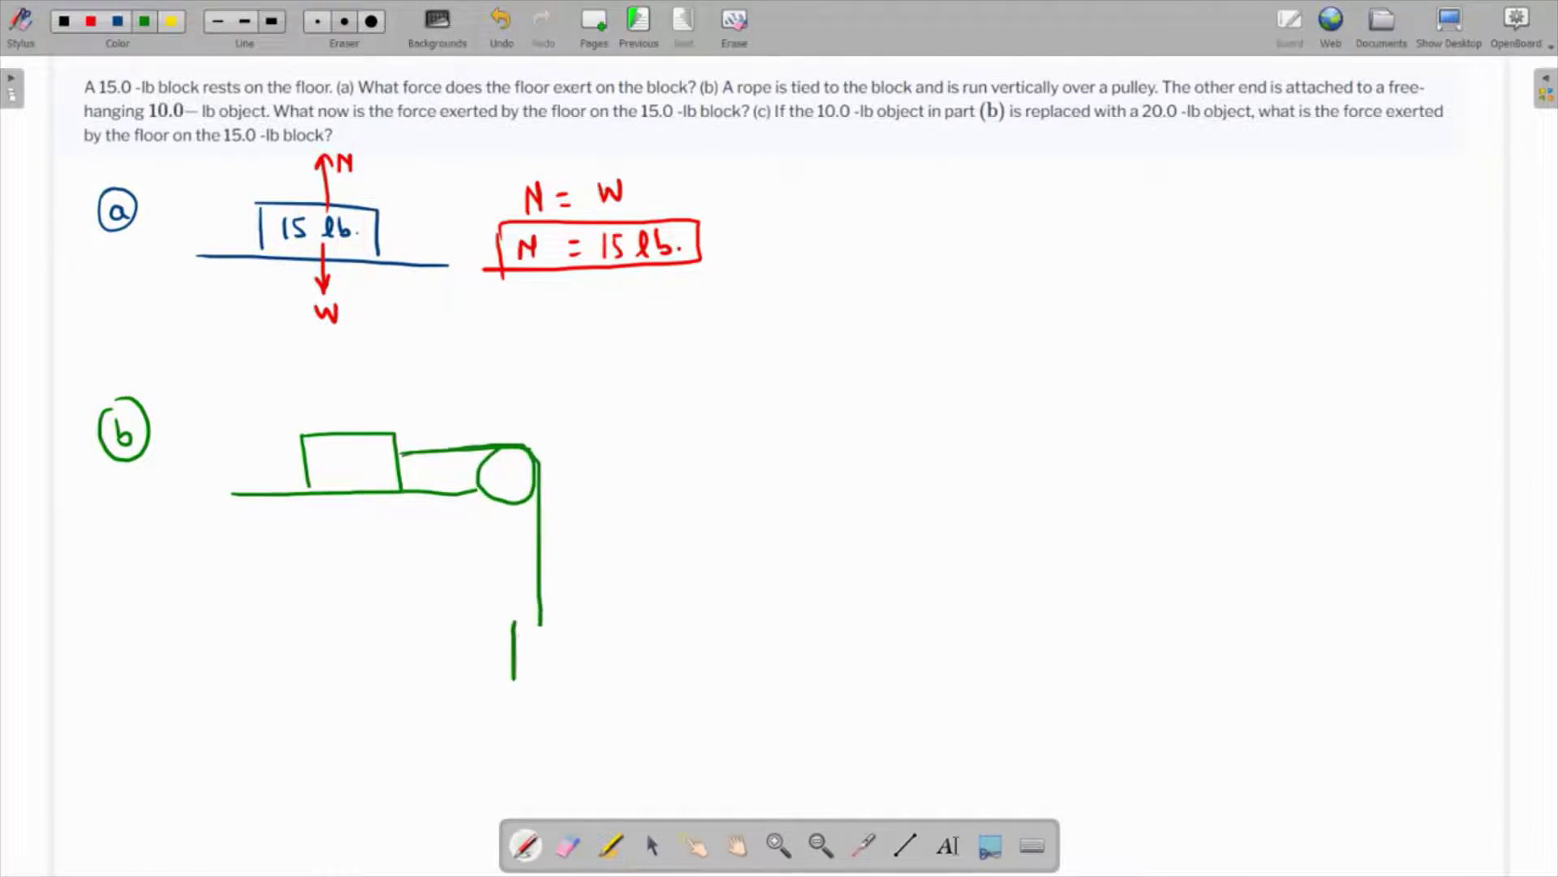
{"action": "mouse_move", "coordinate": [514, 622]}
{"action": "left_mouse_down"}
{"action": "mouse_move", "coordinate": [594, 624]}
{"action": "mouse_move", "coordinate": [603, 659]}
{"action": "mouse_move", "coordinate": [580, 682]}
{"action": "mouse_move", "coordinate": [512, 684]}
{"action": "mouse_move", "coordinate": [571, 662]}
{"action": "left_mouse_up"}
{"action": "left_click_drag", "start_coordinate": [580, 636], "coordinate": [583, 661]}
{"action": "left_click_drag", "start_coordinate": [555, 664], "coordinate": [555, 719]}
{"action": "mouse_move", "coordinate": [547, 704]}
{"action": "left_mouse_down"}
{"action": "mouse_move", "coordinate": [563, 704]}
{"action": "mouse_move", "coordinate": [544, 755]}
{"action": "mouse_move", "coordinate": [565, 737]}
{"action": "left_mouse_up"}
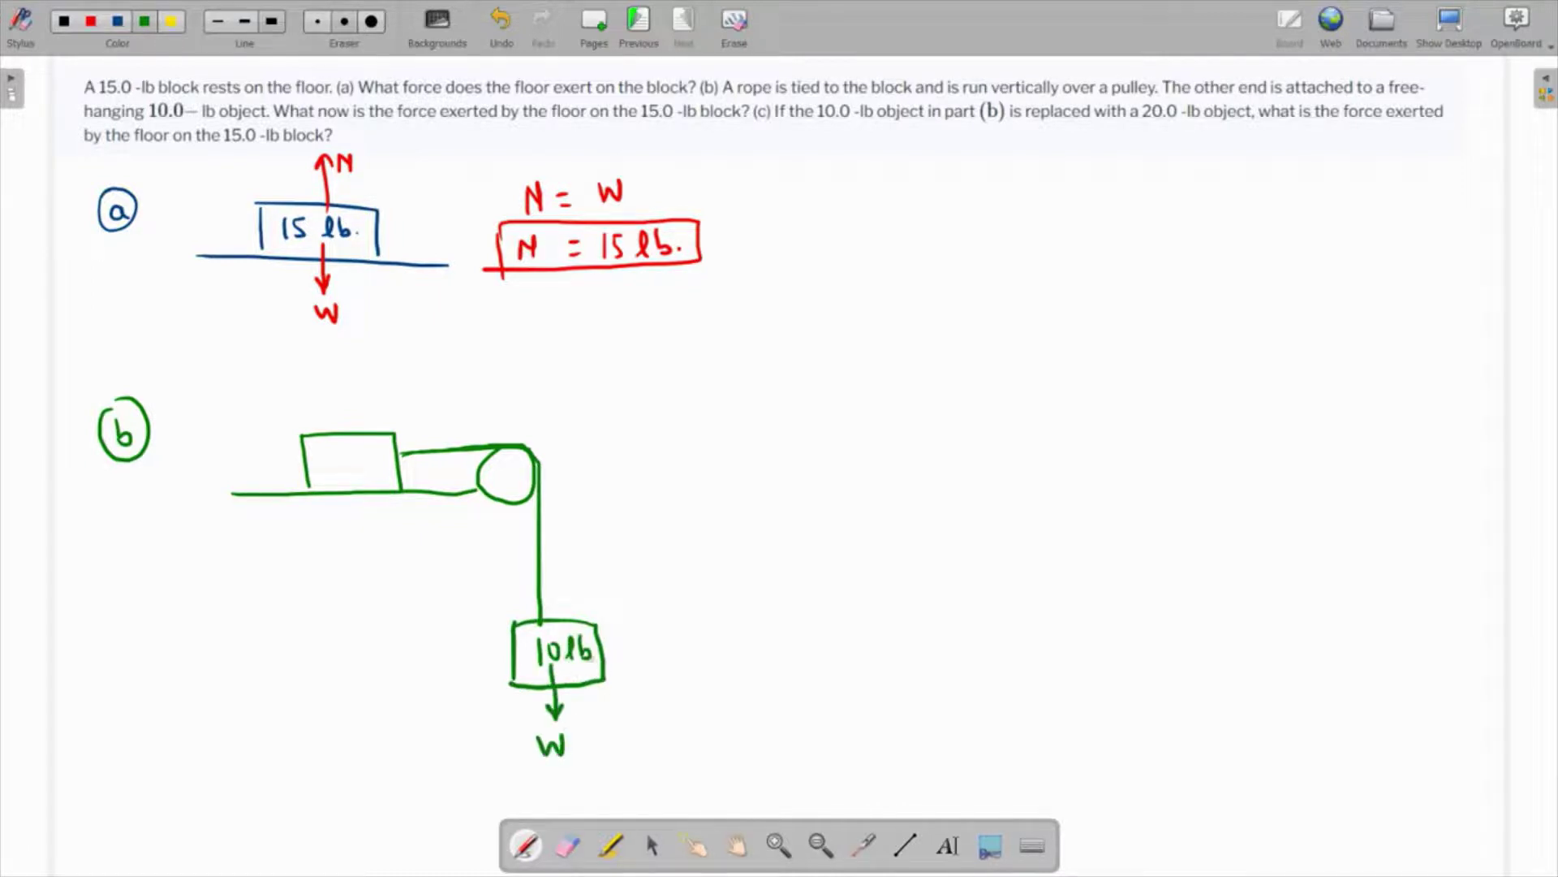
{"action": "left_click_drag", "start_coordinate": [533, 594], "coordinate": [570, 576]}
Step: Add a tension arrow labelled T on the rope beside the block
{"action": "mouse_move", "coordinate": [432, 443]}
{"action": "left_mouse_down"}
{"action": "mouse_move", "coordinate": [414, 449]}
{"action": "mouse_move", "coordinate": [430, 456]}
{"action": "mouse_move", "coordinate": [430, 410]}
{"action": "left_mouse_up"}
{"action": "left_click_drag", "start_coordinate": [424, 411], "coordinate": [425, 432]}
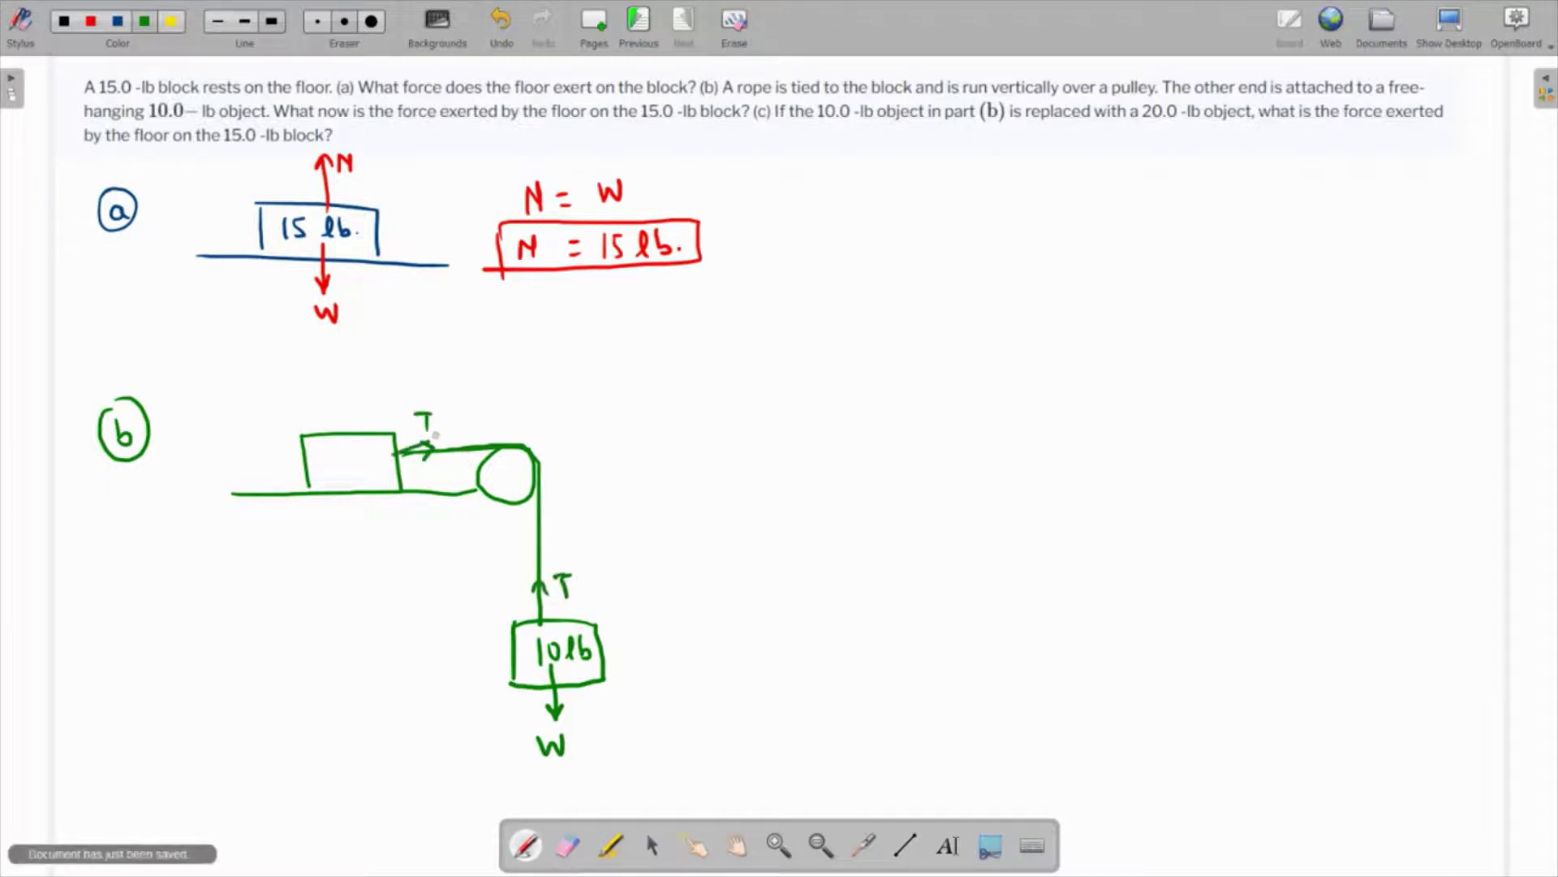
{"action": "key", "text": "ctrl+z"}
{"action": "key", "text": "ctrl+z"}
{"action": "key", "text": "ctrl+z"}
{"action": "key", "text": "ctrl+z"}
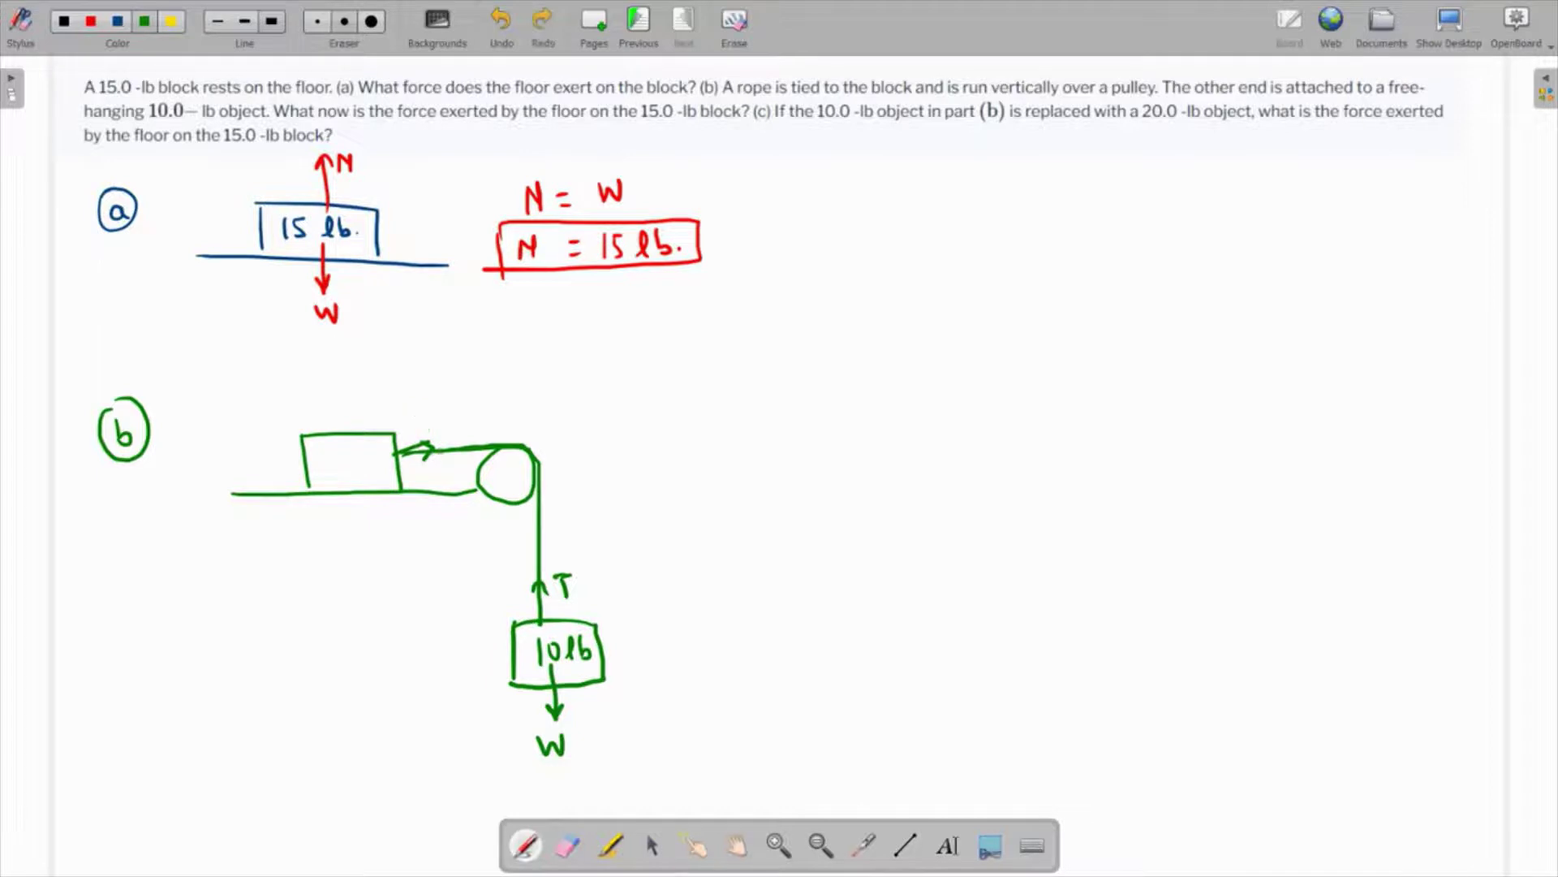
{"action": "left_click_drag", "start_coordinate": [415, 397], "coordinate": [434, 397]}
{"action": "left_click_drag", "start_coordinate": [424, 399], "coordinate": [425, 419]}
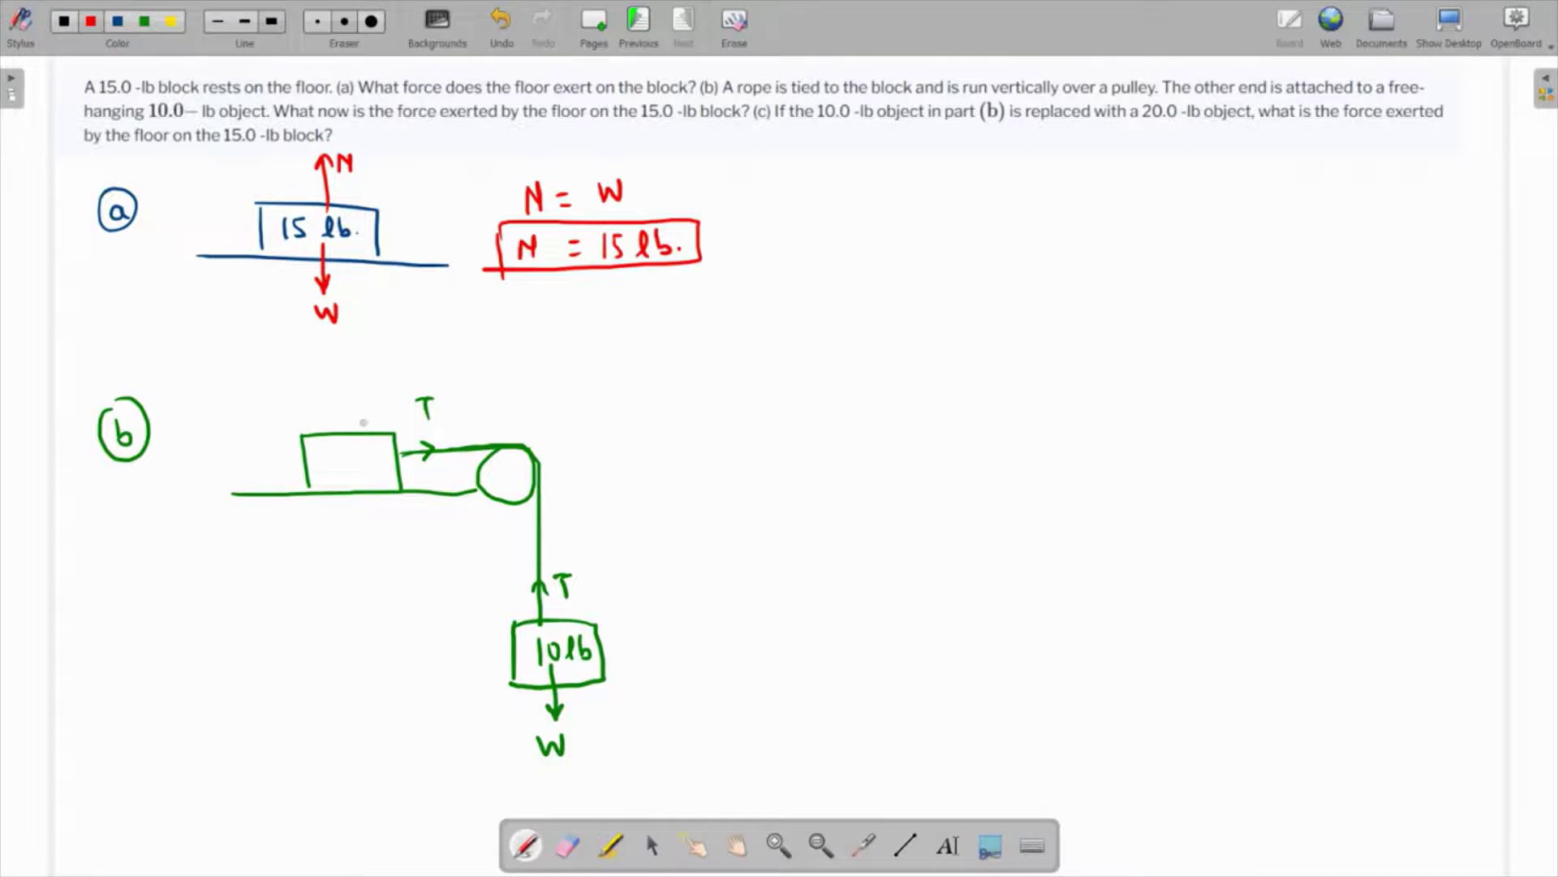
Step: Add red N (up) and W (down) arrows on the block
{"action": "left_click_drag", "start_coordinate": [351, 445], "coordinate": [349, 394]}
{"action": "left_click_drag", "start_coordinate": [342, 406], "coordinate": [357, 402]}
{"action": "mouse_move", "coordinate": [362, 406]}
{"action": "left_mouse_down"}
{"action": "mouse_move", "coordinate": [365, 389]}
{"action": "mouse_move", "coordinate": [377, 404]}
{"action": "left_mouse_up"}
{"action": "left_click_drag", "start_coordinate": [350, 462], "coordinate": [364, 520]}
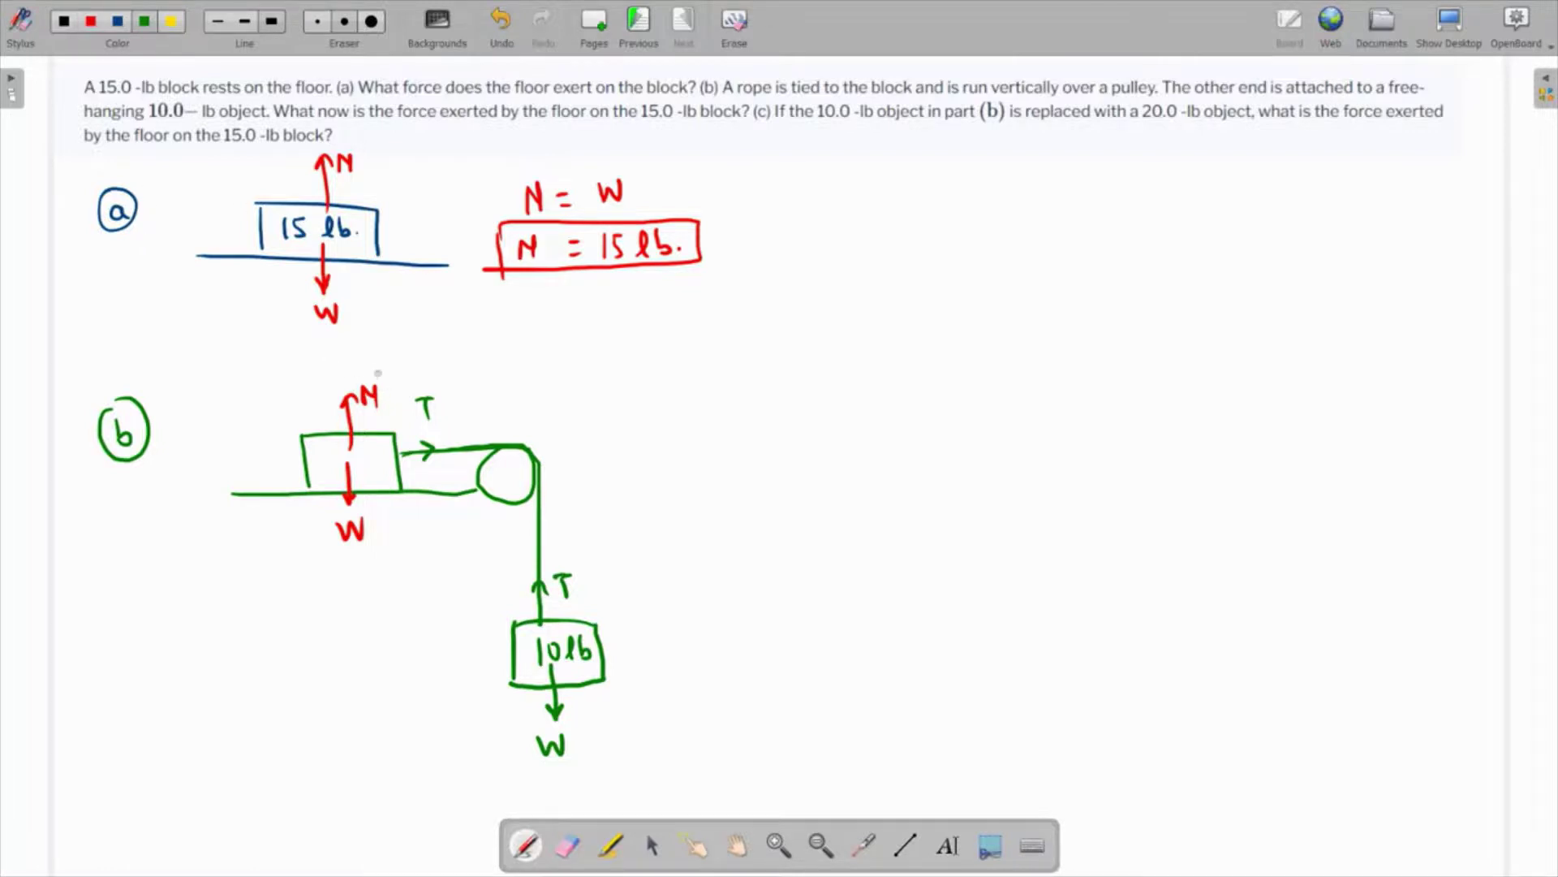
Step: Write N = 15lb for part (b) and box it
{"action": "mouse_move", "coordinate": [358, 354]}
{"action": "left_mouse_down"}
{"action": "mouse_move", "coordinate": [327, 426]}
{"action": "mouse_move", "coordinate": [338, 534]}
{"action": "mouse_move", "coordinate": [367, 561]}
{"action": "mouse_move", "coordinate": [401, 422]}
{"action": "mouse_move", "coordinate": [393, 355]}
{"action": "mouse_move", "coordinate": [364, 341]}
{"action": "left_mouse_up"}
{"action": "key", "text": "ctrl+z"}
{"action": "mouse_move", "coordinate": [652, 448]}
{"action": "left_mouse_down"}
{"action": "mouse_move", "coordinate": [652, 475]}
{"action": "mouse_move", "coordinate": [669, 447]}
{"action": "left_mouse_up"}
{"action": "left_click_drag", "start_coordinate": [681, 456], "coordinate": [692, 455]}
{"action": "left_click_drag", "start_coordinate": [682, 465], "coordinate": [712, 465]}
{"action": "mouse_move", "coordinate": [737, 439]}
{"action": "left_mouse_down"}
{"action": "mouse_move", "coordinate": [724, 471]}
{"action": "mouse_move", "coordinate": [771, 468]}
{"action": "left_mouse_up"}
{"action": "mouse_move", "coordinate": [792, 428]}
{"action": "left_mouse_down"}
{"action": "mouse_move", "coordinate": [793, 484]}
{"action": "mouse_move", "coordinate": [673, 424]}
{"action": "mouse_move", "coordinate": [689, 485]}
{"action": "mouse_move", "coordinate": [808, 469]}
{"action": "left_mouse_up"}
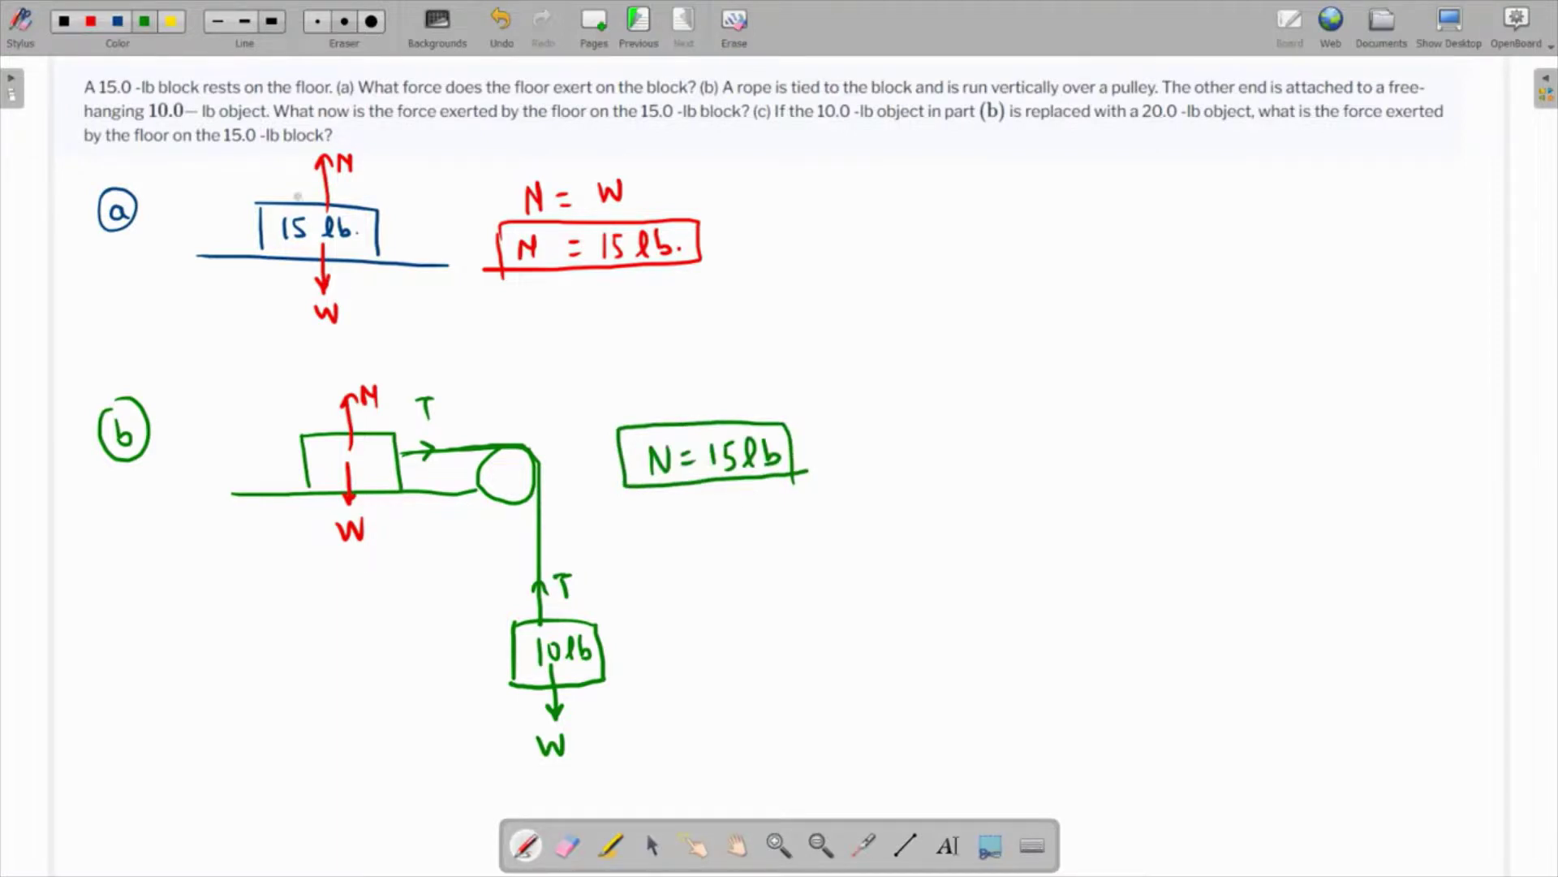
Step: In black pen, write a circled (c), draw a floor line and start the block
{"action": "left_click", "coordinate": [64, 21]}
{"action": "mouse_move", "coordinate": [932, 189]}
{"action": "left_mouse_down"}
{"action": "mouse_move", "coordinate": [927, 213]}
{"action": "mouse_move", "coordinate": [941, 161]}
{"action": "left_mouse_up"}
{"action": "left_click_drag", "start_coordinate": [1028, 278], "coordinate": [1288, 274]}
{"action": "mouse_move", "coordinate": [1101, 228]}
{"action": "left_mouse_down"}
{"action": "mouse_move", "coordinate": [1104, 277]}
{"action": "mouse_move", "coordinate": [1184, 279]}
{"action": "left_mouse_up"}
Step: Try underlining 10.0-lb and 20.0-lb object in the problem text, undoing each underline
{"action": "left_click_drag", "start_coordinate": [803, 123], "coordinate": [872, 123]}
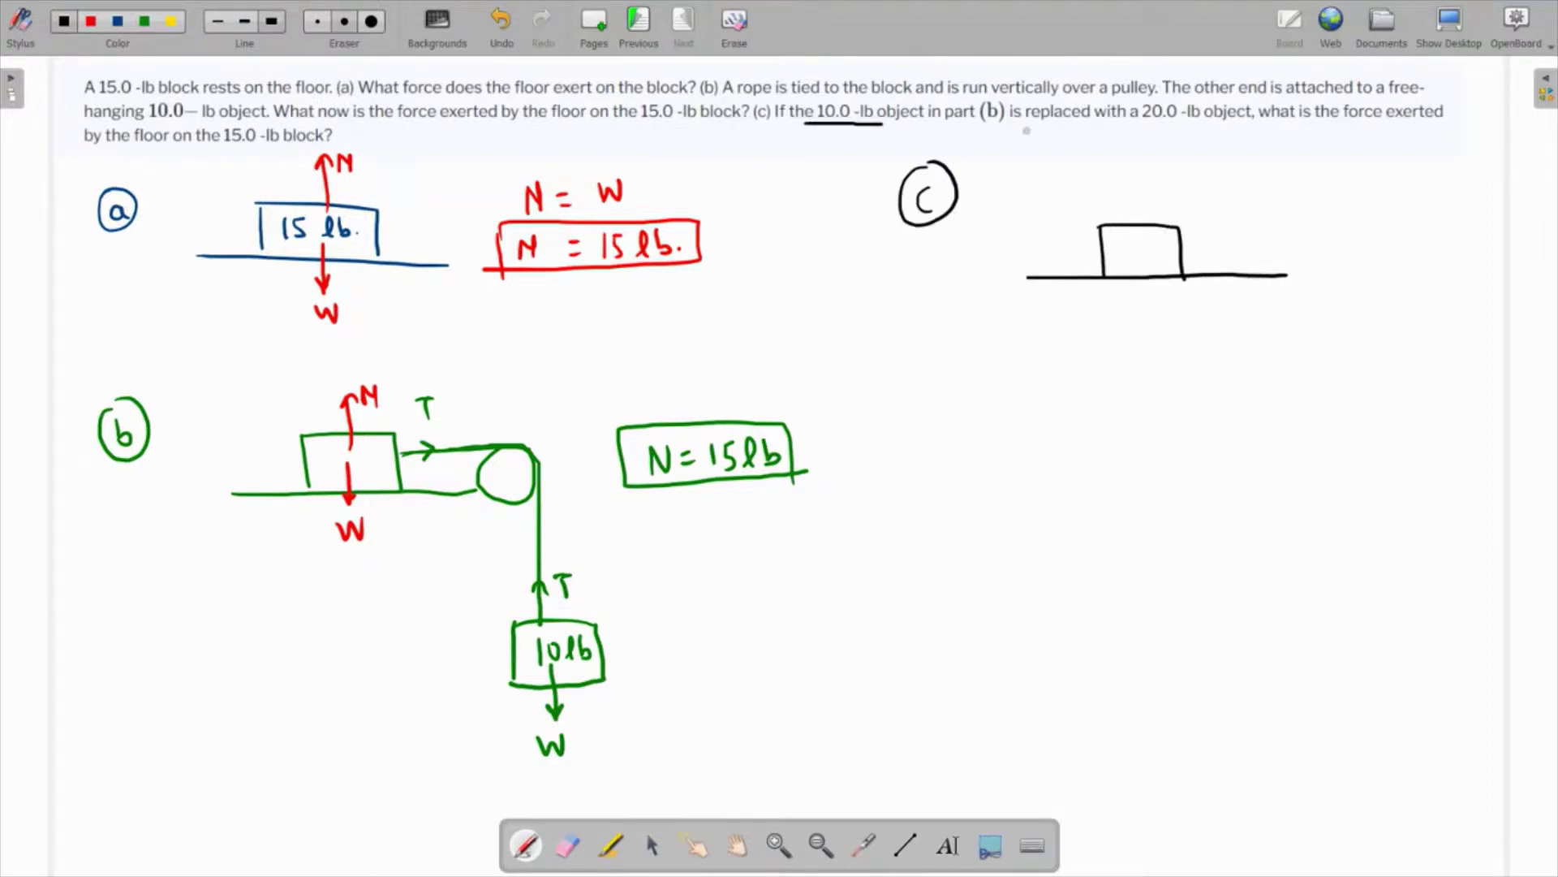
{"action": "key", "text": "ctrl+z"}
{"action": "left_click_drag", "start_coordinate": [1049, 124], "coordinate": [1252, 126]}
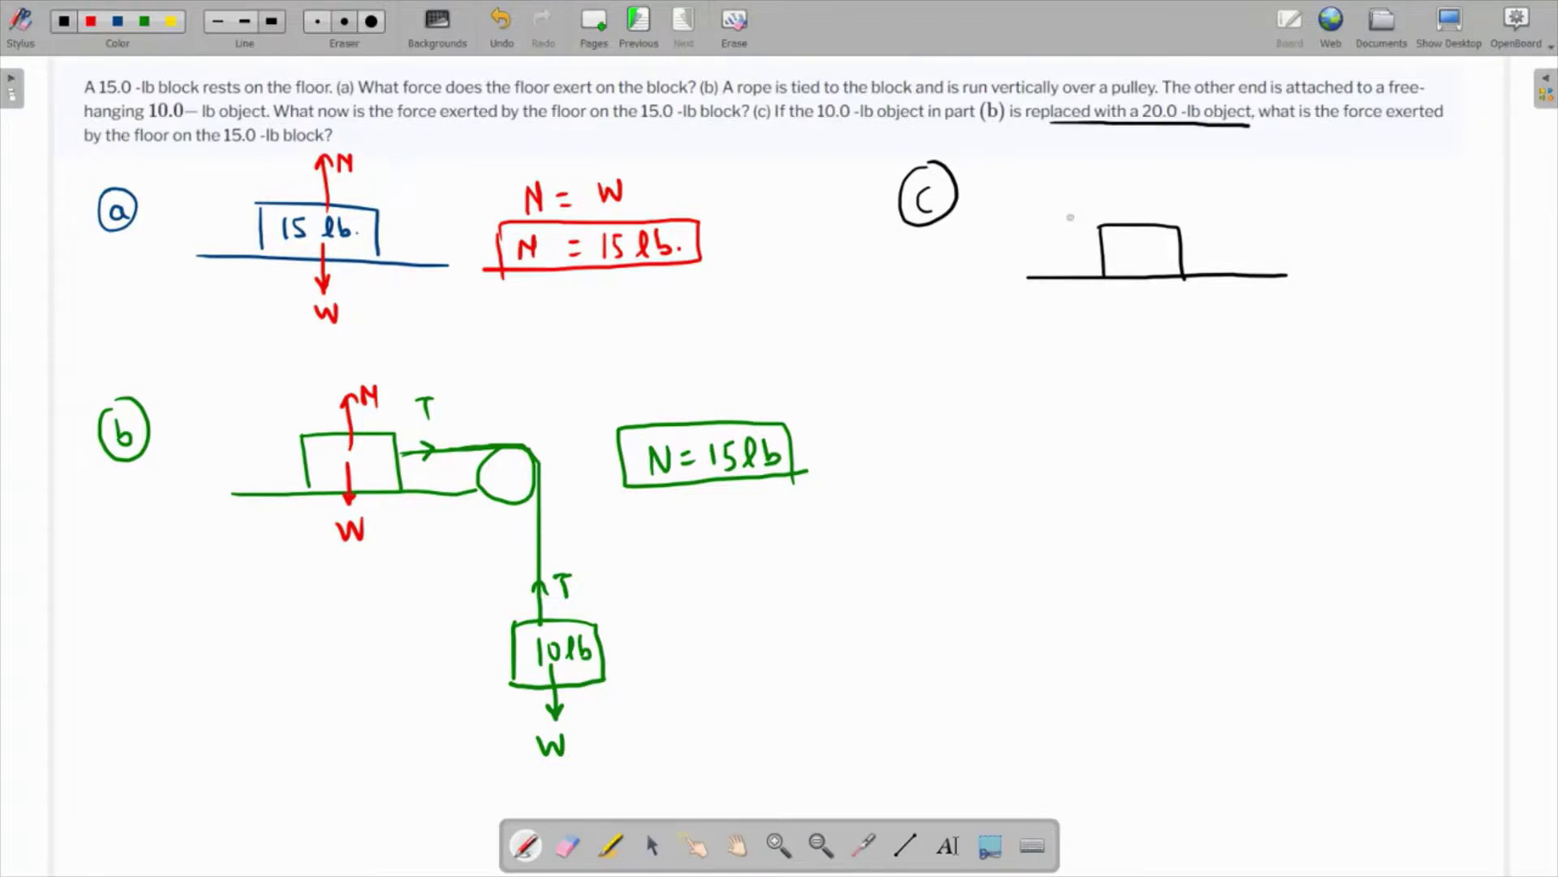
{"action": "key", "text": "ctrl+z"}
{"action": "left_click_drag", "start_coordinate": [1142, 126], "coordinate": [1248, 126]}
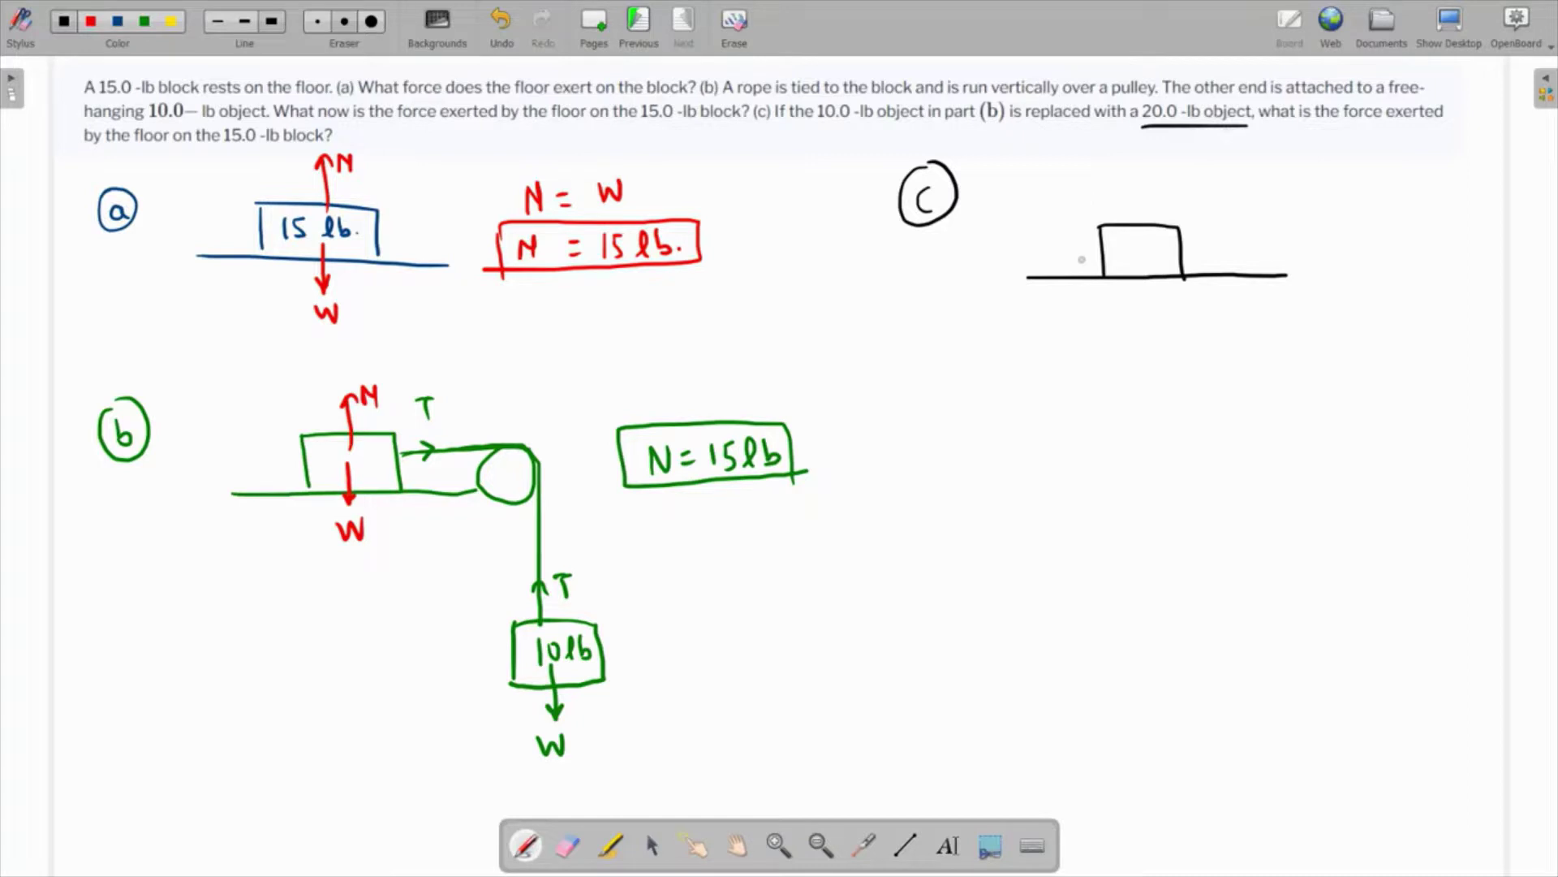
{"action": "key", "text": "ctrl+z"}
Step: Add N and W arrows to the part (c) block, plus the rope over a pulley to a hanging box
{"action": "mouse_move", "coordinate": [1131, 244]}
{"action": "left_mouse_down"}
{"action": "mouse_move", "coordinate": [1131, 190]}
{"action": "mouse_move", "coordinate": [1155, 192]}
{"action": "mouse_move", "coordinate": [1161, 173]}
{"action": "mouse_move", "coordinate": [1138, 308]}
{"action": "mouse_move", "coordinate": [1147, 295]}
{"action": "left_mouse_up"}
{"action": "left_click_drag", "start_coordinate": [1121, 325], "coordinate": [1148, 325]}
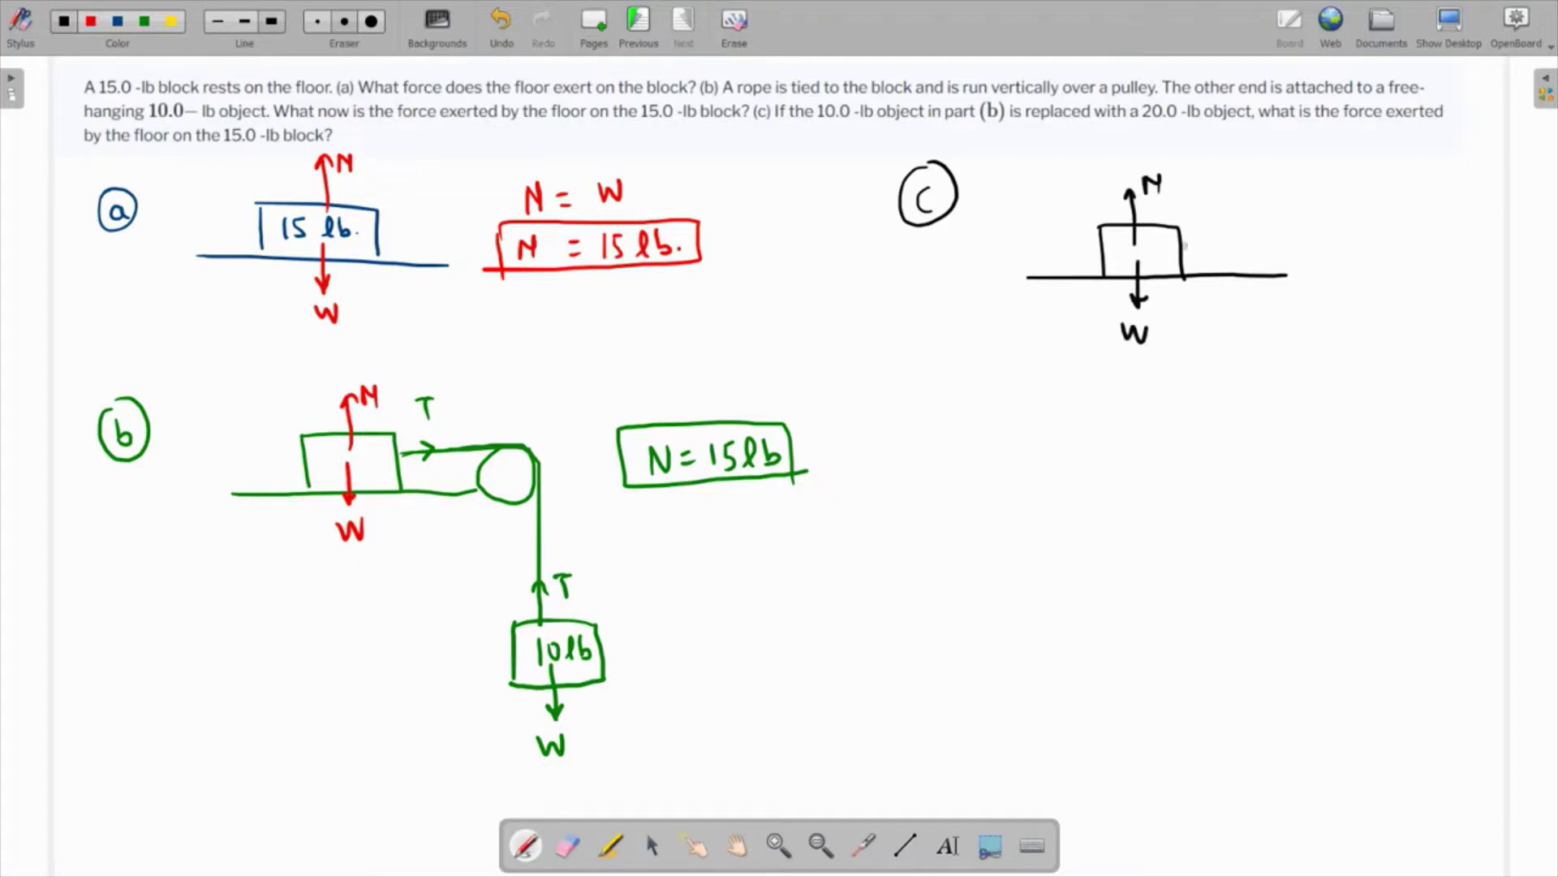
{"action": "mouse_move", "coordinate": [1185, 245]}
{"action": "left_mouse_down"}
{"action": "mouse_move", "coordinate": [1288, 244]}
{"action": "mouse_move", "coordinate": [1281, 278]}
{"action": "mouse_move", "coordinate": [1325, 331]}
{"action": "mouse_move", "coordinate": [1313, 363]}
{"action": "mouse_move", "coordinate": [1349, 362]}
{"action": "mouse_move", "coordinate": [1286, 416]}
{"action": "left_mouse_up"}
{"action": "left_click_drag", "start_coordinate": [1346, 364], "coordinate": [1347, 412]}
{"action": "left_click_drag", "start_coordinate": [1279, 415], "coordinate": [1349, 415]}
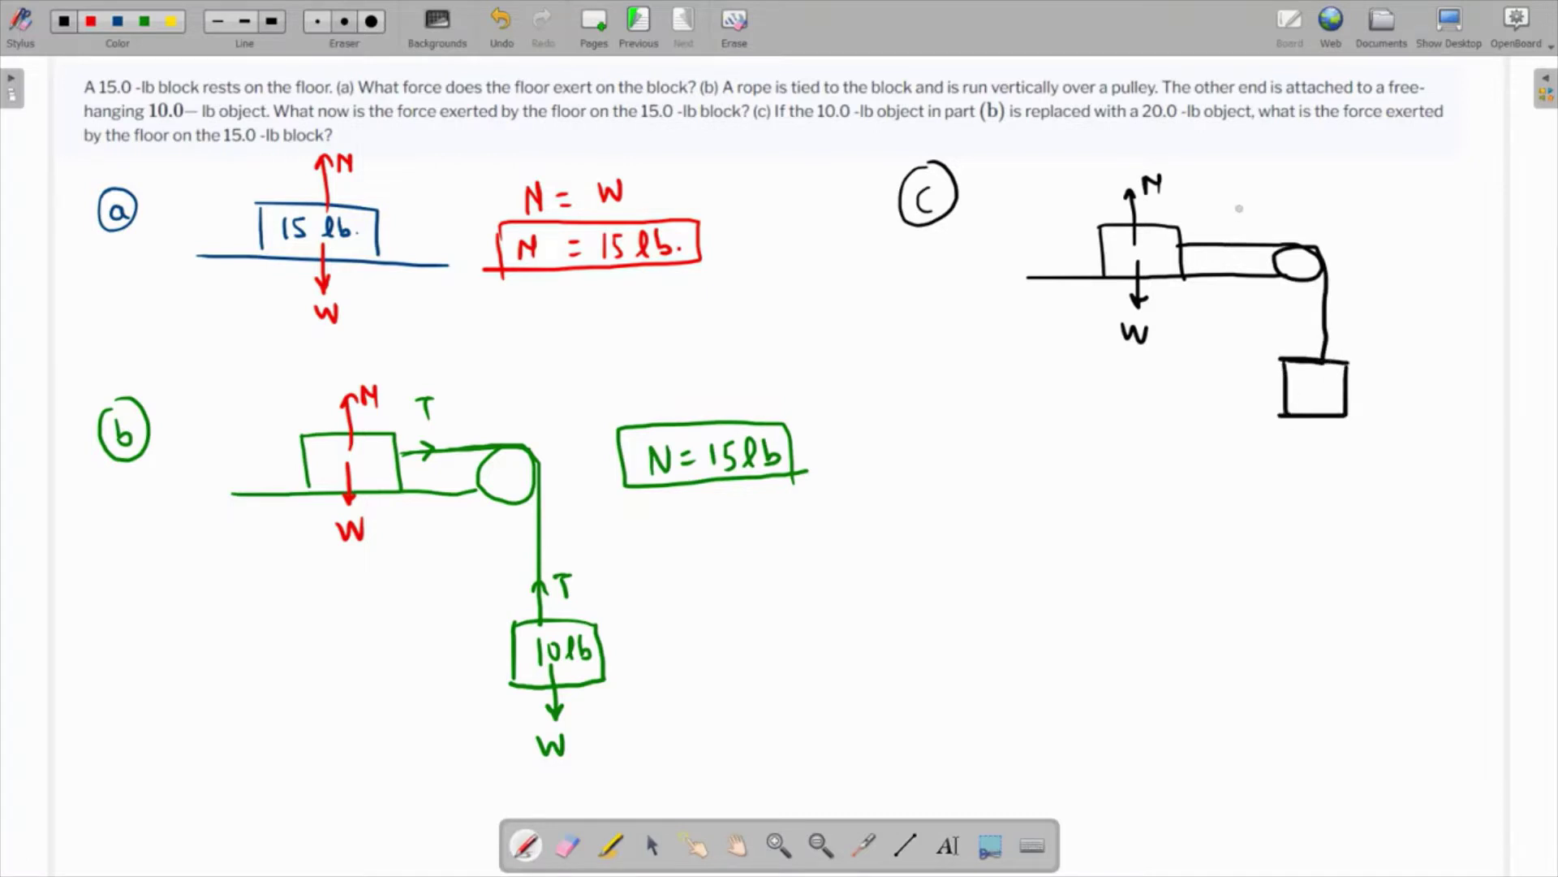
Step: Draw two acceleration arrows labelled a: rightward above the rope and downward beside the pulley
{"action": "left_click_drag", "start_coordinate": [1209, 208], "coordinate": [1272, 204]}
{"action": "mouse_move", "coordinate": [1254, 195]}
{"action": "left_mouse_down"}
{"action": "mouse_move", "coordinate": [1255, 214]}
{"action": "mouse_move", "coordinate": [1307, 179]}
{"action": "left_mouse_up"}
{"action": "left_click_drag", "start_coordinate": [1297, 180], "coordinate": [1298, 203]}
{"action": "left_click_drag", "start_coordinate": [1374, 241], "coordinate": [1374, 286]}
{"action": "left_click_drag", "start_coordinate": [1367, 276], "coordinate": [1420, 248]}
{"action": "left_click_drag", "start_coordinate": [1411, 250], "coordinate": [1411, 271]}
{"action": "key", "text": "ctrl+z"}
{"action": "key", "text": "ctrl+z"}
{"action": "key", "text": "ctrl+z"}
{"action": "key", "text": "ctrl+z"}
{"action": "key", "text": "ctrl+z"}
{"action": "key", "text": "ctrl+z"}
{"action": "key", "text": "ctrl+z"}
{"action": "key", "text": "ctrl+z"}
{"action": "left_click_drag", "start_coordinate": [1301, 179], "coordinate": [1309, 197]}
{"action": "mouse_move", "coordinate": [1388, 217]}
{"action": "left_mouse_down"}
{"action": "mouse_move", "coordinate": [1388, 261]}
{"action": "mouse_move", "coordinate": [1435, 254]}
{"action": "left_mouse_up"}
Step: Draw the tension arrow on the rope and label it T
{"action": "mouse_move", "coordinate": [1164, 153]}
{"action": "left_mouse_down"}
{"action": "mouse_move", "coordinate": [1115, 241]}
{"action": "mouse_move", "coordinate": [1187, 166]}
{"action": "mouse_move", "coordinate": [1162, 146]}
{"action": "left_mouse_up"}
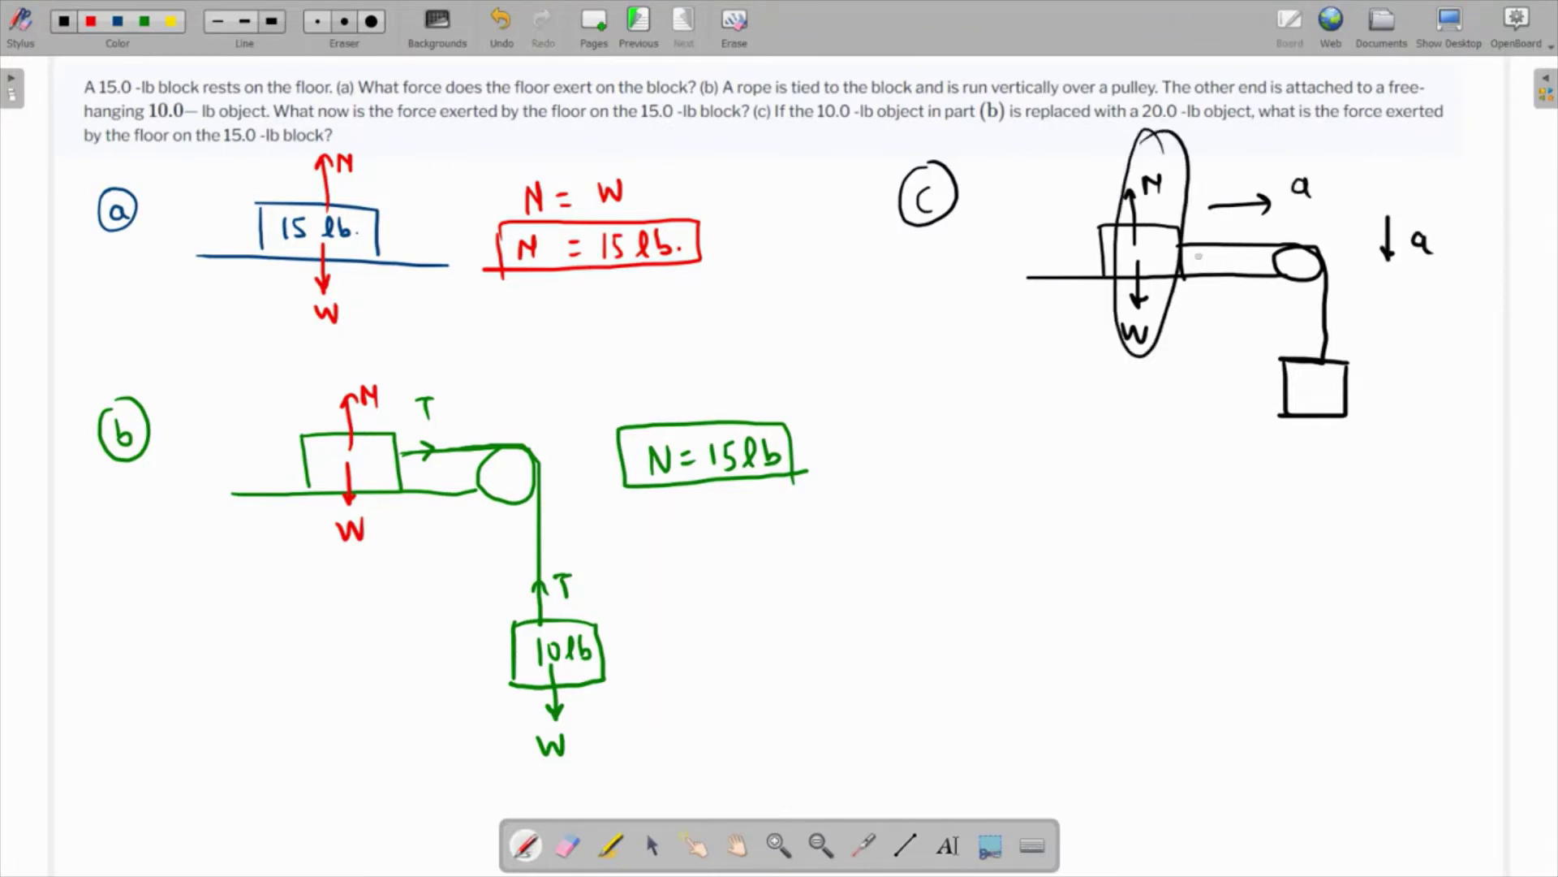
{"action": "key", "text": "ctrl+z"}
{"action": "left_click_drag", "start_coordinate": [1185, 245], "coordinate": [1214, 259]}
{"action": "left_click_drag", "start_coordinate": [1207, 260], "coordinate": [1207, 273]}
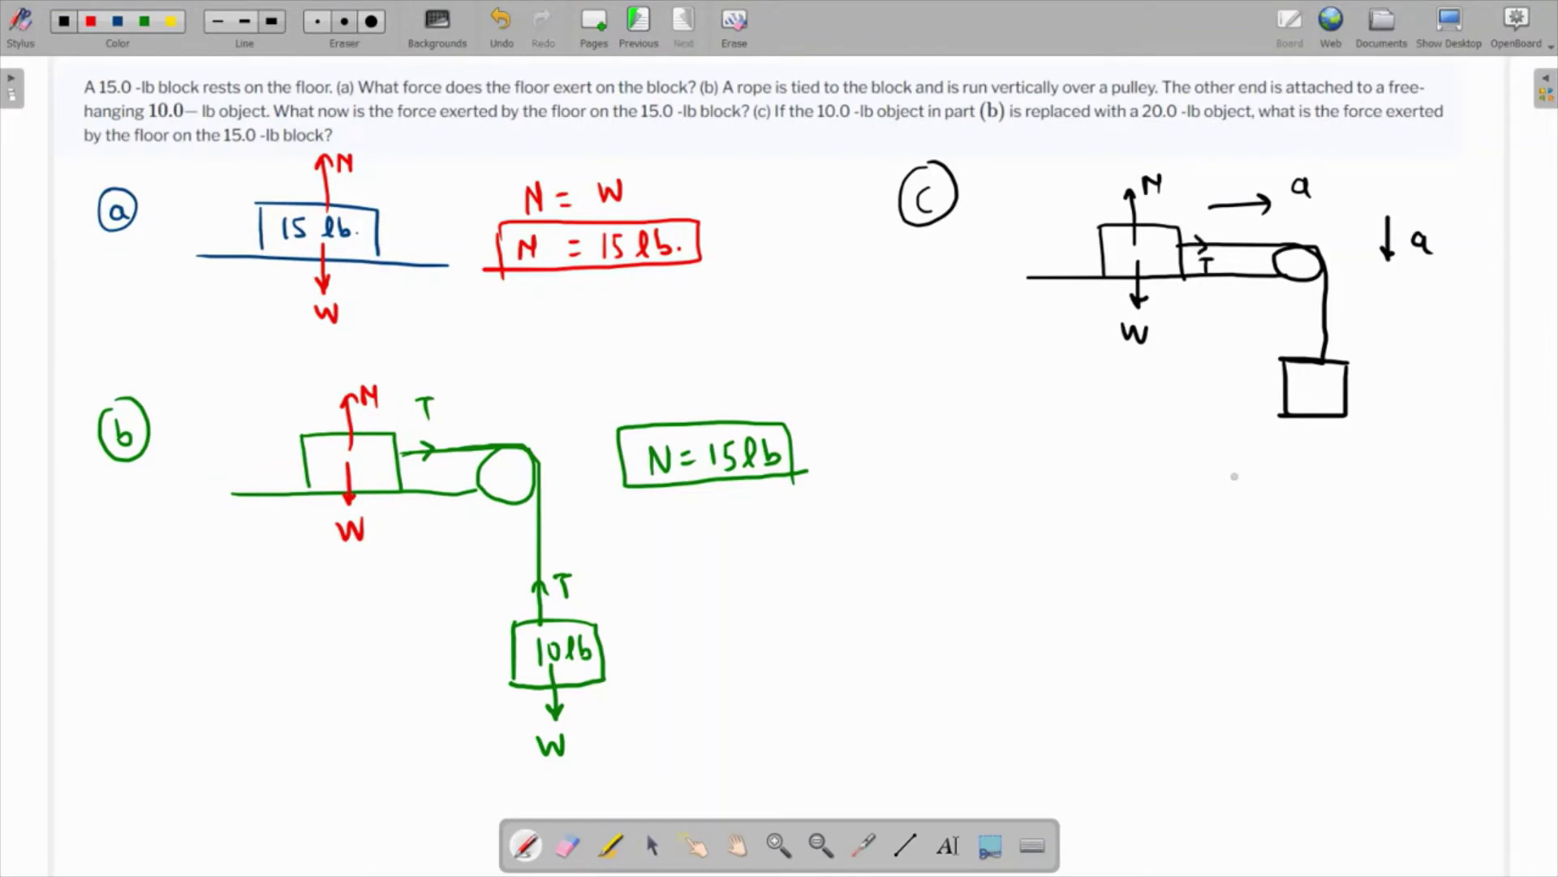
Step: Write N = W, then N = 15lb, and box the part (c) answer
{"action": "left_click_drag", "start_coordinate": [1163, 498], "coordinate": [1183, 473]}
{"action": "left_click_drag", "start_coordinate": [1196, 482], "coordinate": [1210, 491]}
{"action": "mouse_move", "coordinate": [1227, 477]}
{"action": "left_mouse_down"}
{"action": "mouse_move", "coordinate": [1234, 494]}
{"action": "mouse_move", "coordinate": [1255, 476]}
{"action": "left_mouse_up"}
{"action": "left_click_drag", "start_coordinate": [1236, 542], "coordinate": [1238, 565]}
{"action": "mouse_move", "coordinate": [1263, 540]}
{"action": "left_mouse_down"}
{"action": "mouse_move", "coordinate": [1248, 562]}
{"action": "mouse_move", "coordinate": [1306, 562]}
{"action": "left_mouse_up"}
{"action": "mouse_move", "coordinate": [1172, 540]}
{"action": "left_mouse_down"}
{"action": "mouse_move", "coordinate": [1173, 557]}
{"action": "mouse_move", "coordinate": [1190, 539]}
{"action": "mouse_move", "coordinate": [1151, 597]}
{"action": "left_mouse_up"}
{"action": "mouse_move", "coordinate": [1142, 524]}
{"action": "left_mouse_down"}
{"action": "mouse_move", "coordinate": [1291, 515]}
{"action": "mouse_move", "coordinate": [1352, 591]}
{"action": "left_mouse_up"}
{"action": "left_click_drag", "start_coordinate": [1133, 594], "coordinate": [1352, 594]}
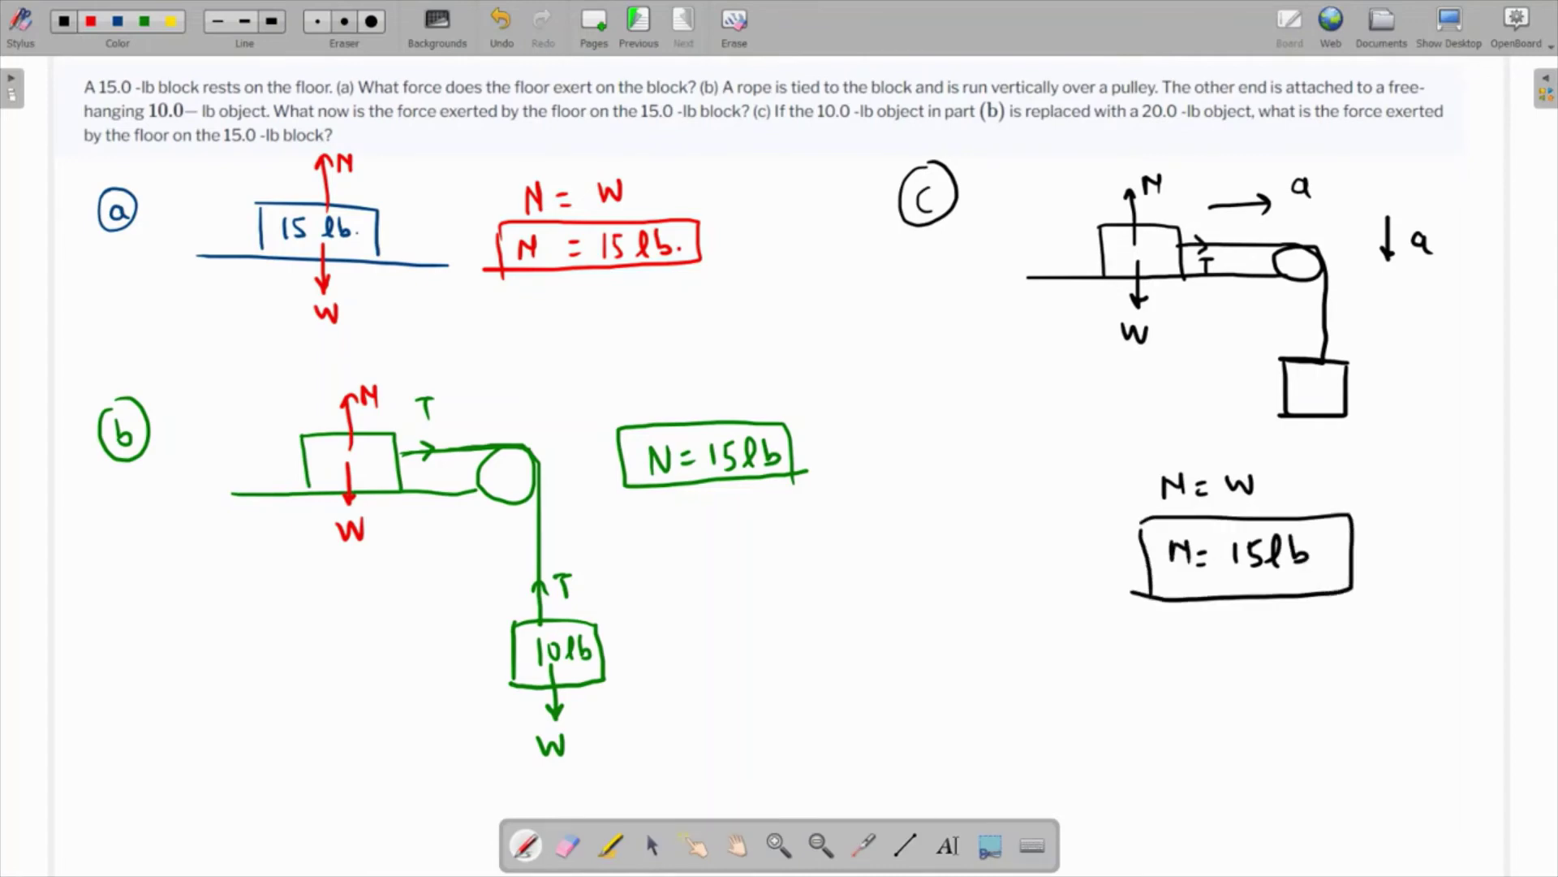